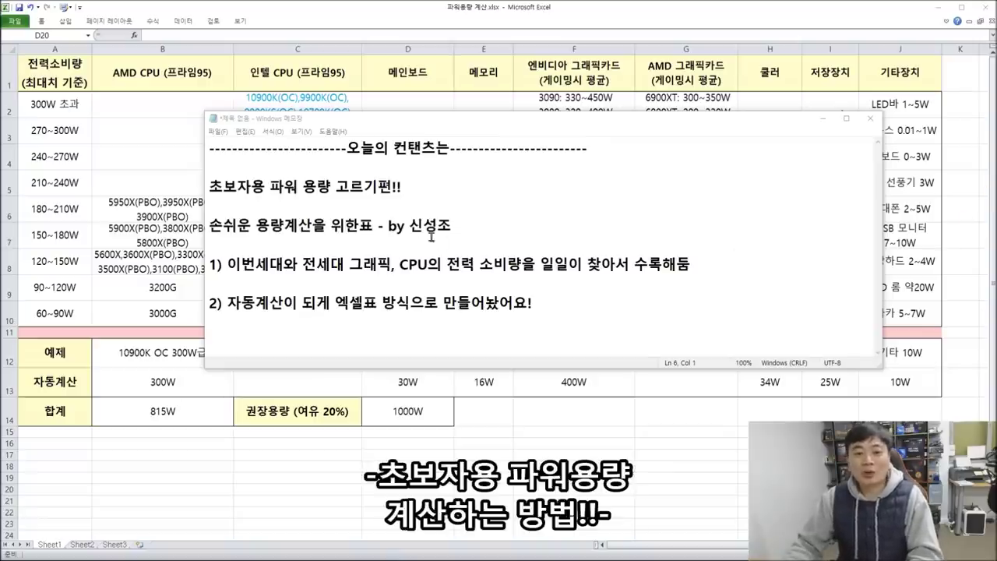
Step: Close the oCam folder window and minimize the intro note to bring the power capacity spreadsheet into full view
left_click_drag(460, 183, 127, 184)
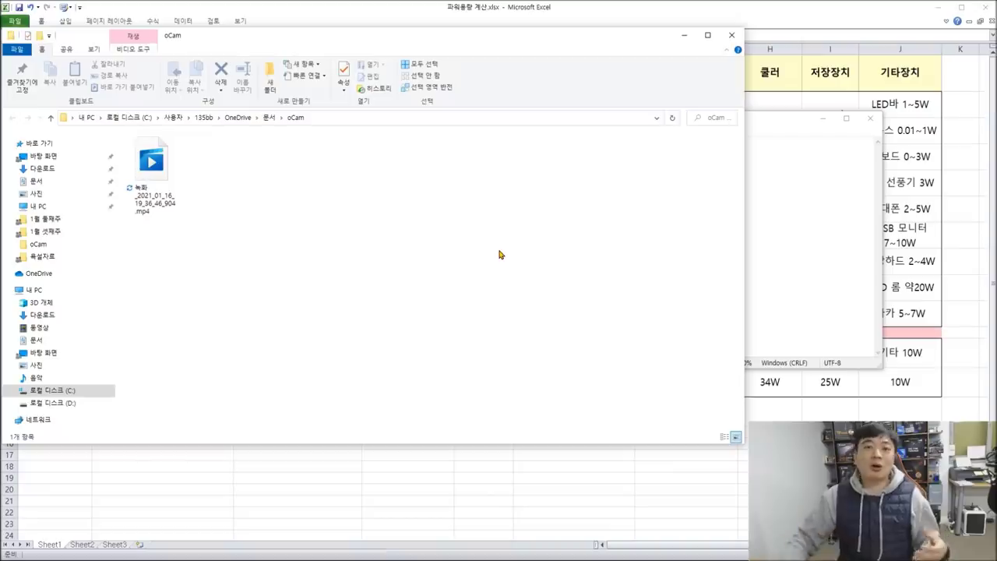
left_click(731, 35)
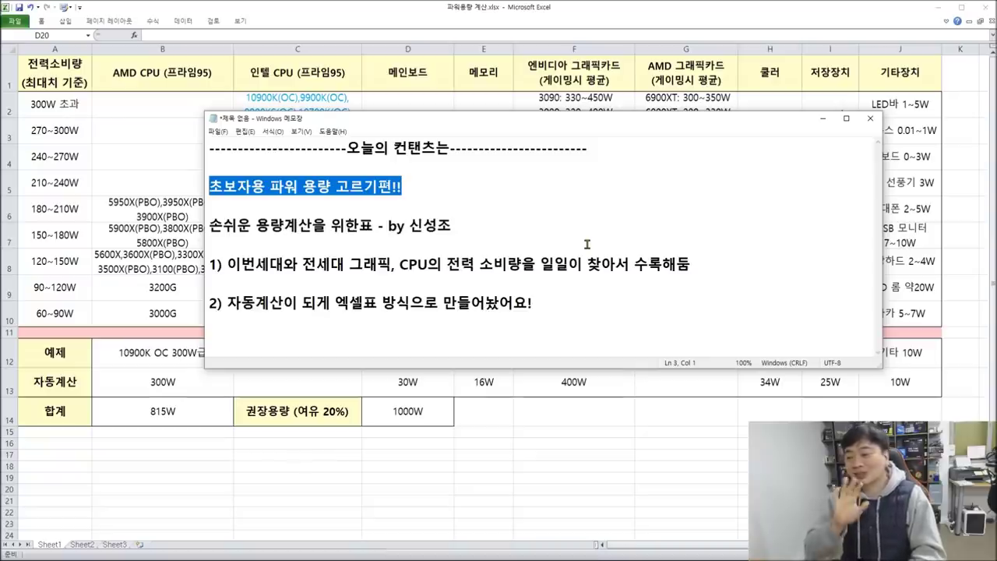
left_click_drag(722, 304, 740, 111)
left_click(822, 118)
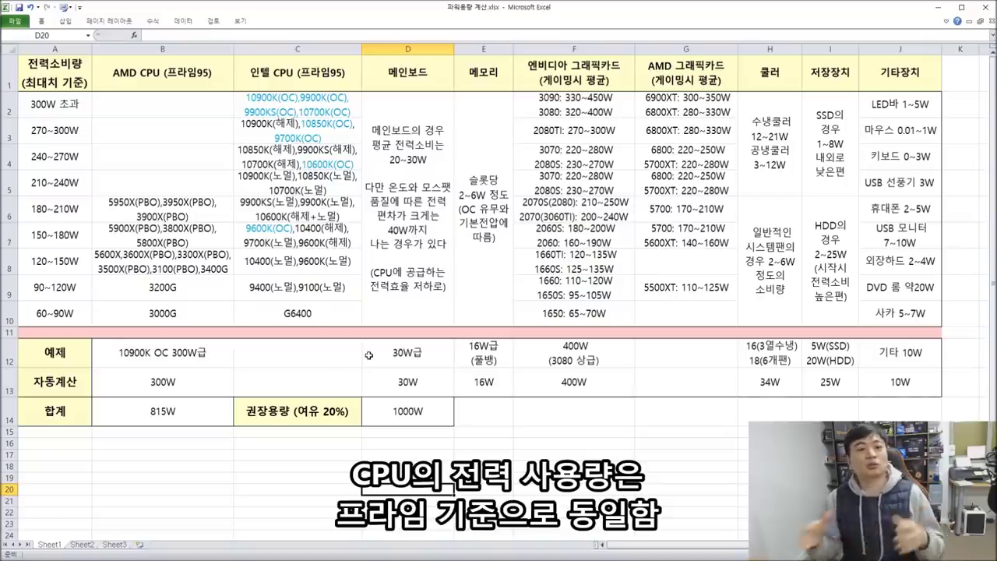
Step: Examine the AMD CPU column alongside the power consumption ranges from 180~210W down to 60~90W
left_click(184, 81)
left_click_drag(186, 100, 183, 307)
left_click(44, 212)
left_click(70, 251)
left_click(68, 238)
left_click(61, 268)
left_click(71, 289)
left_click(66, 313)
left_click(116, 261)
left_click(113, 233)
left_click(109, 199)
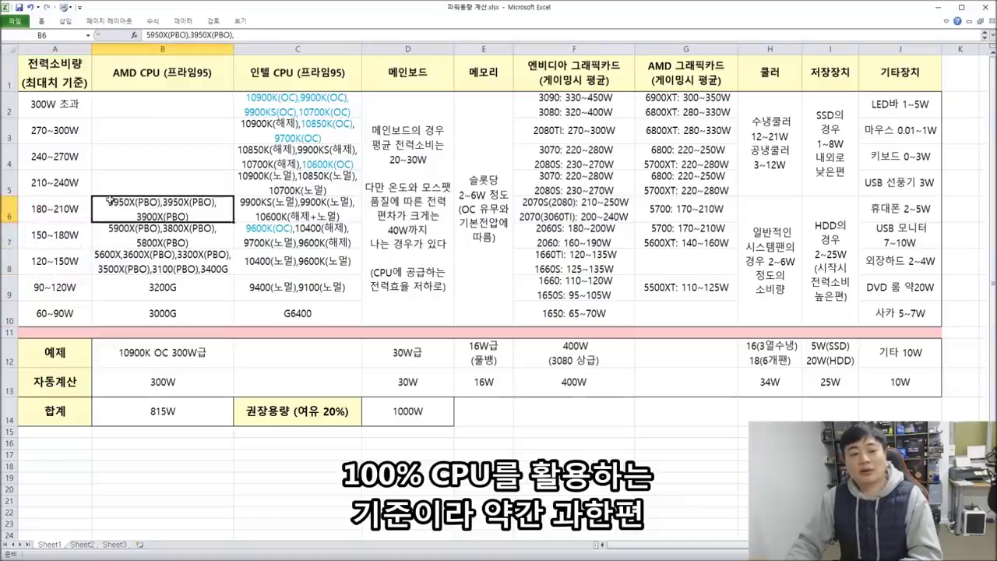
left_click_drag(58, 209, 192, 232)
key("alt+h")
key("m")
key("m")
key("ctrl+z")
key("ctrl+z")
key("ctrl+z")
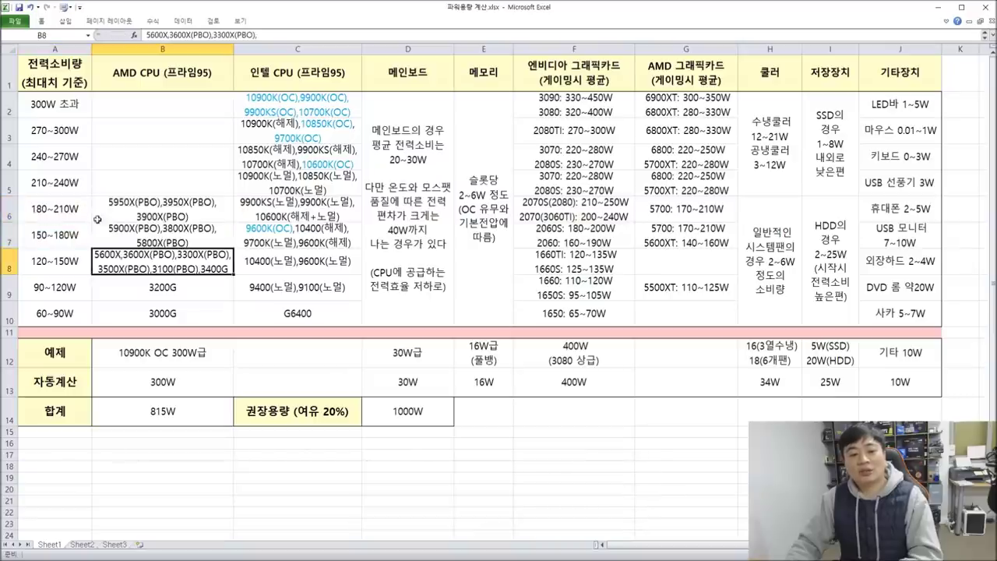
Step: Review which AMD CPU models belong to each power range, from the 5950X(PBO) row down to the 3000G row
left_click(75, 211)
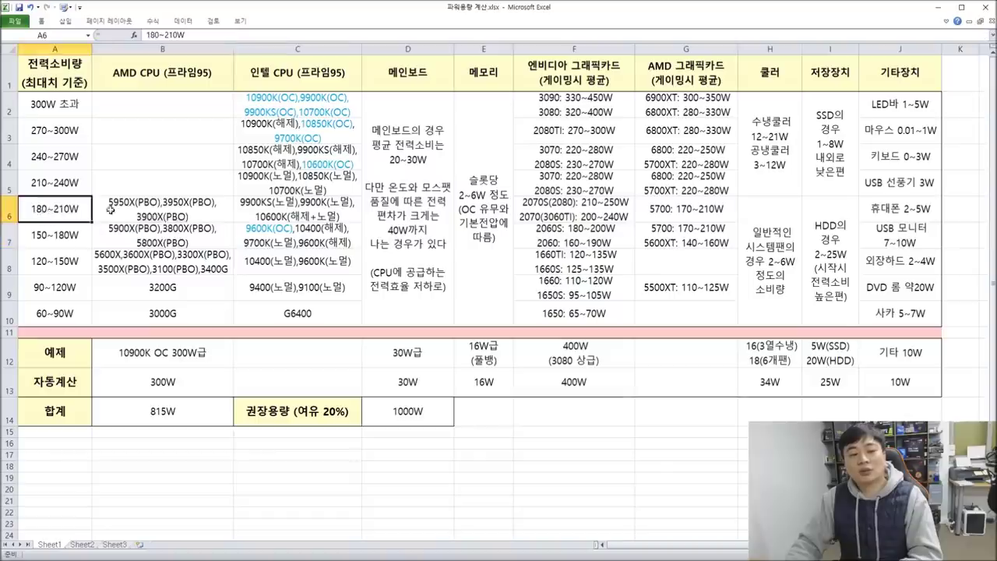
left_click_drag(58, 209, 195, 305)
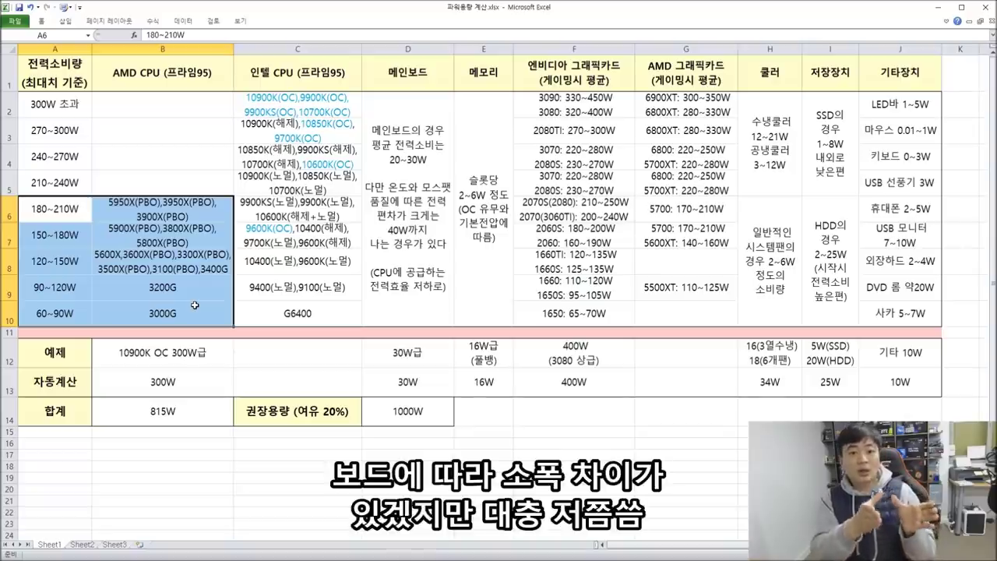
left_click_drag(144, 156, 152, 323)
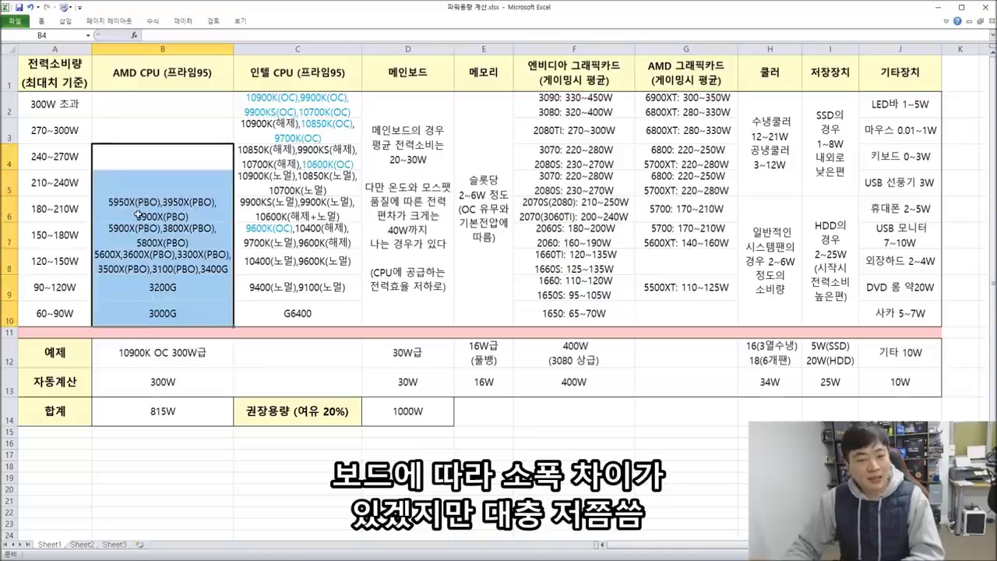
left_click(161, 201)
left_click(179, 245)
left_click(173, 289)
left_click(184, 260)
left_click_drag(191, 206, 167, 311)
Step: Look over the whole Intel CPU column, from the overclocked 10900K row down to the G6400 row
left_click(282, 309)
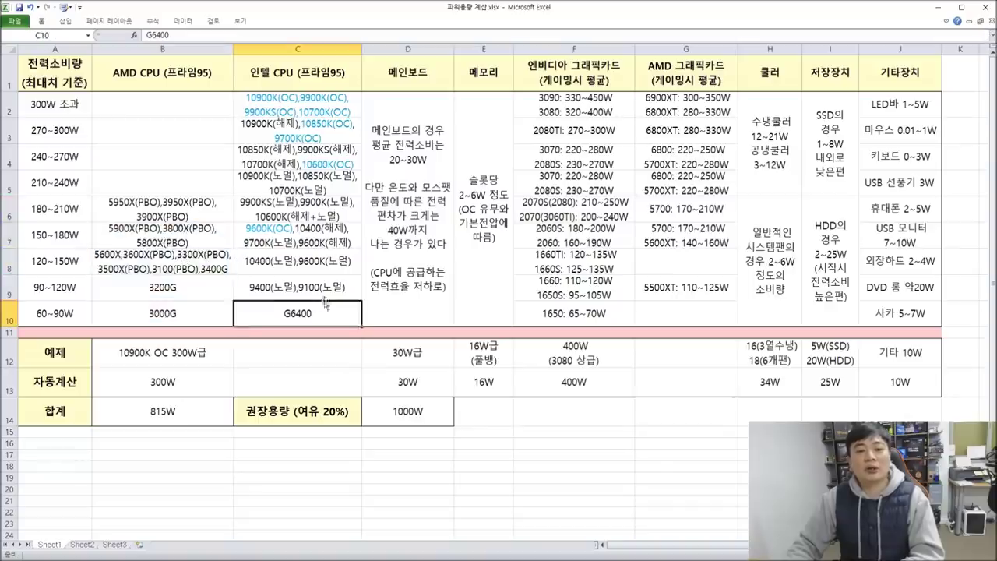
left_click_drag(314, 103, 311, 313)
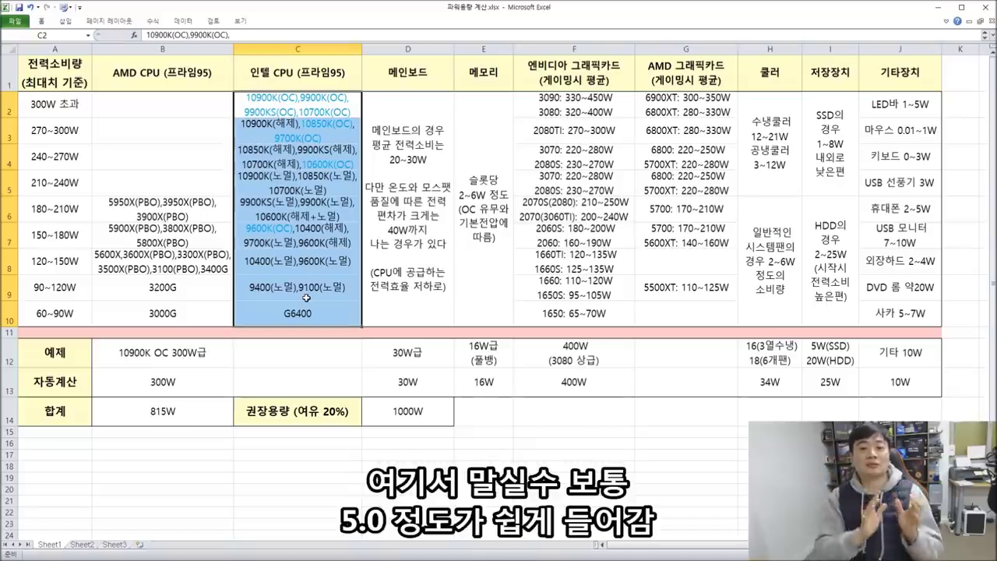
left_click_drag(318, 99, 303, 316)
Step: Read the mainboard note's passages on average power consumption and on variation from temperature and MOSFET quality
left_click(439, 131)
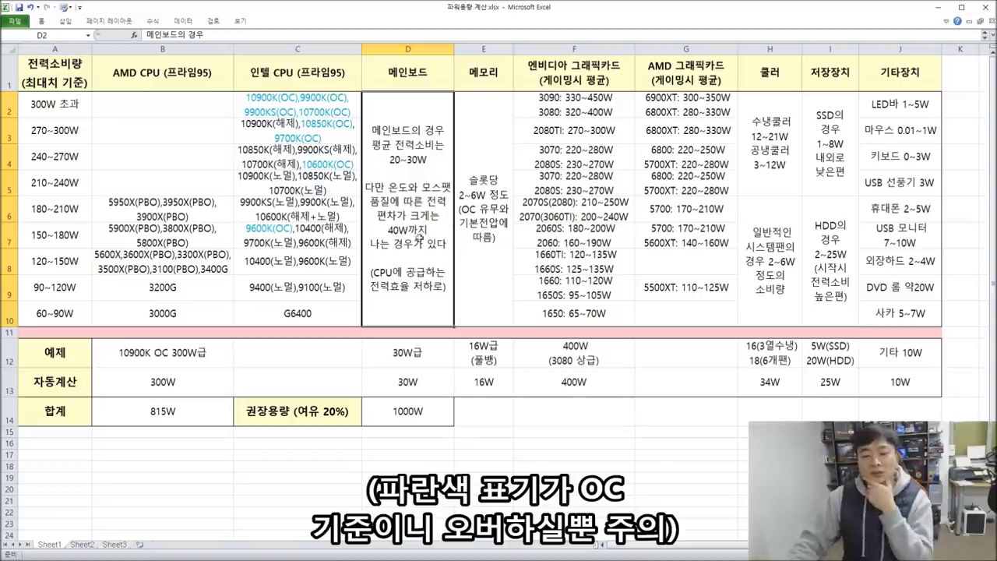
double_click(406, 155)
left_click_drag(371, 130, 431, 156)
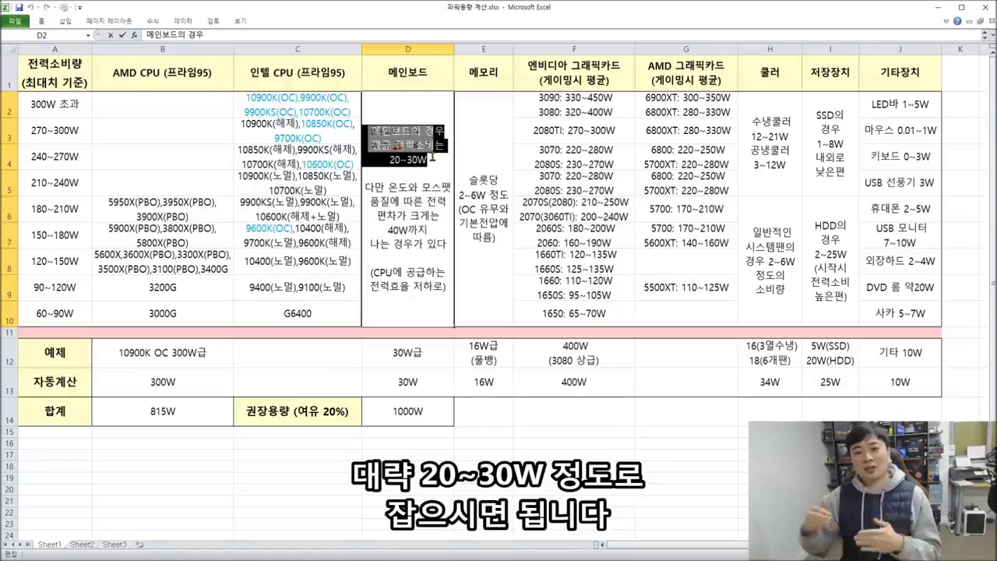
left_click(433, 205)
left_click_drag(370, 181, 424, 234)
left_click_drag(434, 165, 370, 123)
left_click(389, 191)
left_click_drag(366, 187, 444, 254)
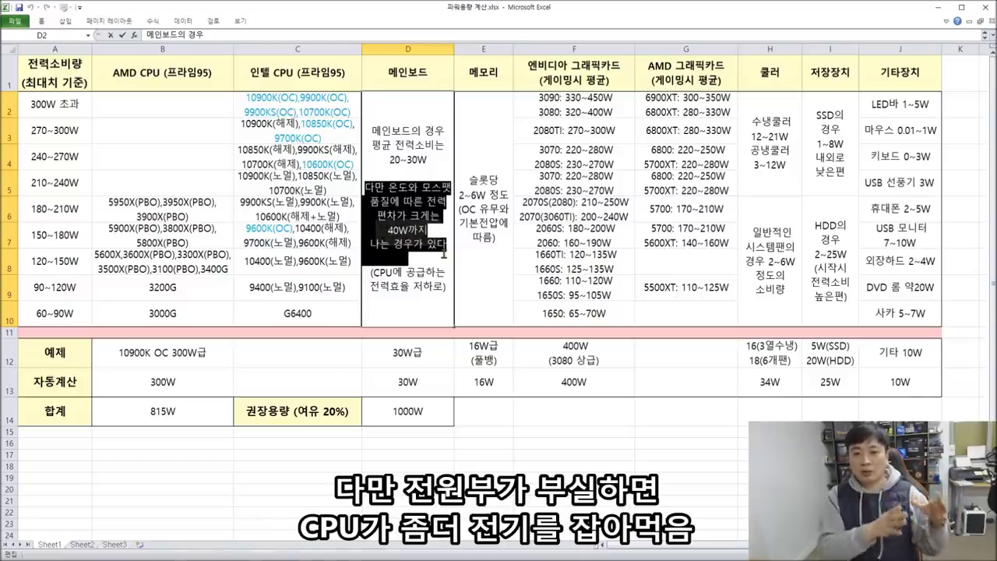
left_click(424, 284)
Step: Compare the Intel CPU list with the mainboard note's power variation passage, and check the memory column's per-slot note
left_click_drag(276, 101, 286, 310)
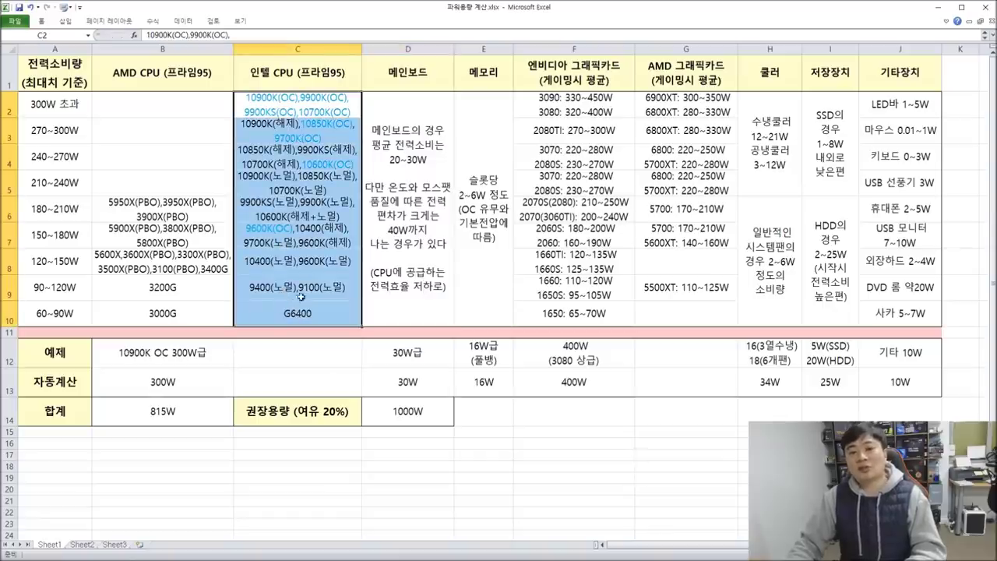
left_click(423, 263)
left_click(277, 102)
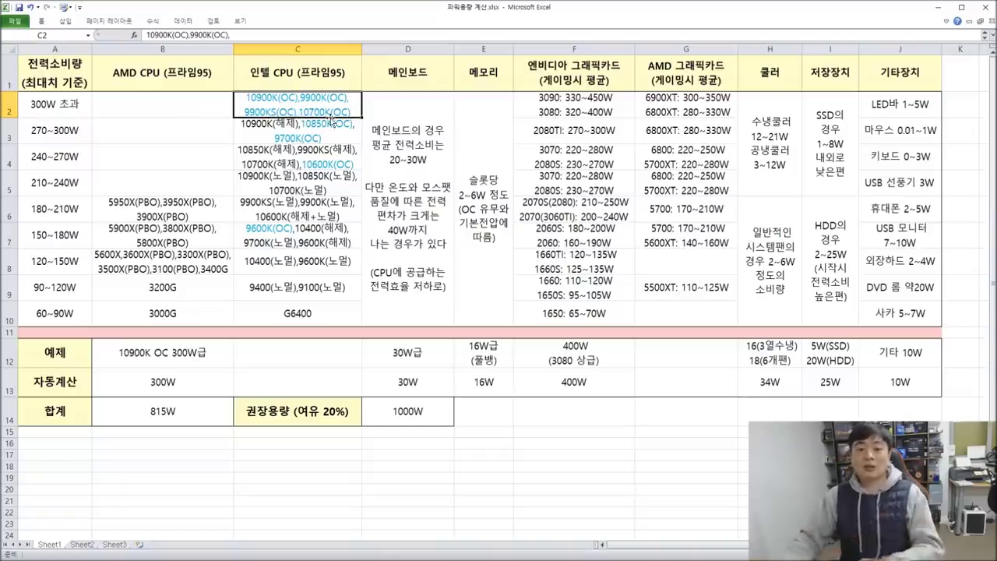
left_click(417, 204)
double_click(432, 238)
left_click_drag(445, 254, 366, 215)
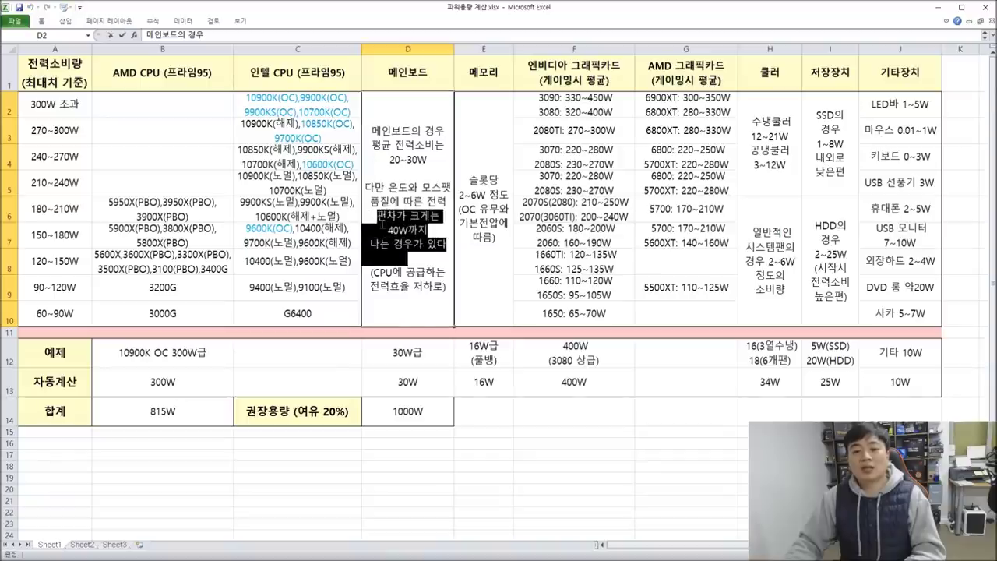
left_click(432, 285)
left_click(498, 149)
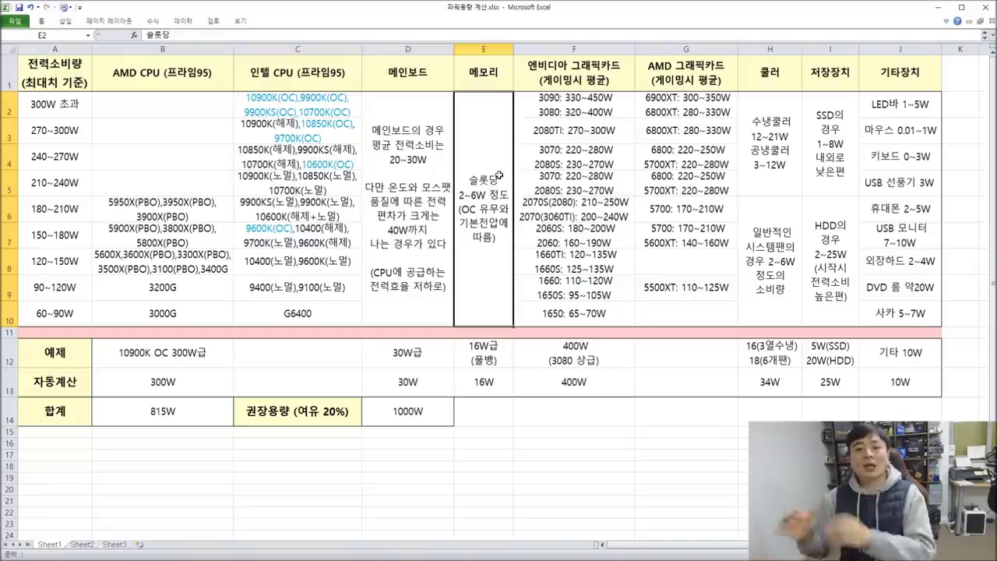
Step: Examine the 3090 power range within the top cell of the Nvidia graphics card column
left_click(612, 212)
left_click(611, 114)
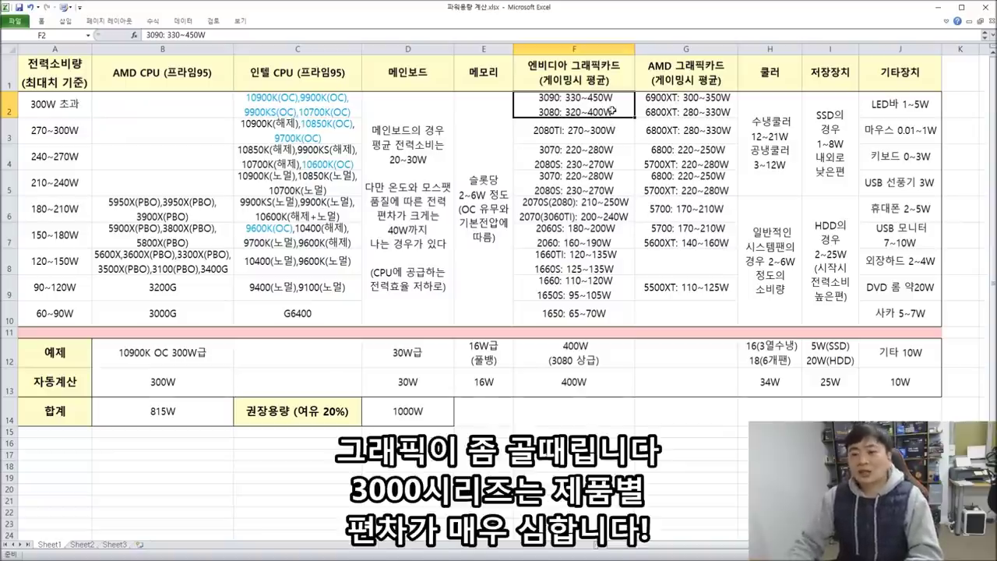
double_click(571, 99)
left_click_drag(536, 110, 629, 110)
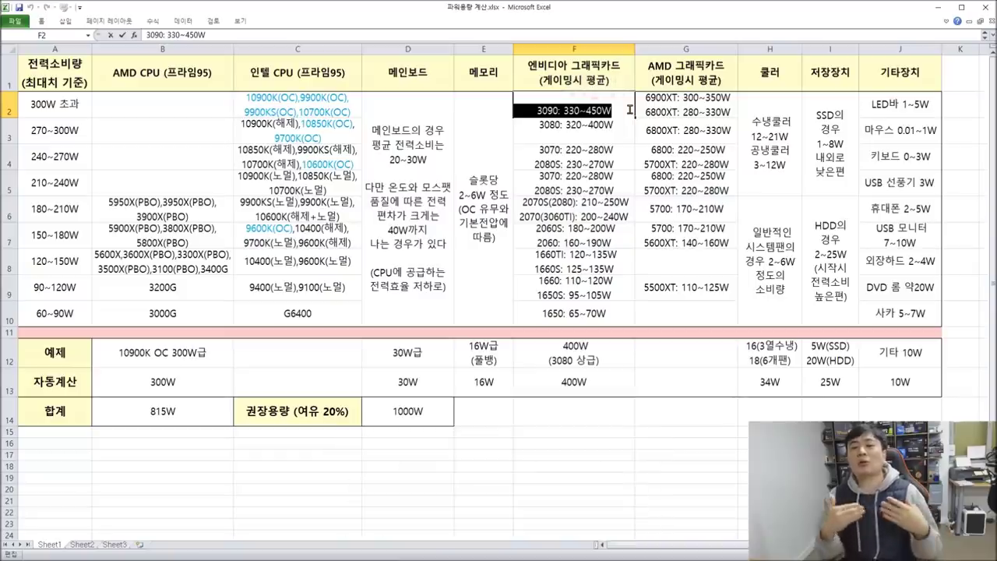
key("Escape")
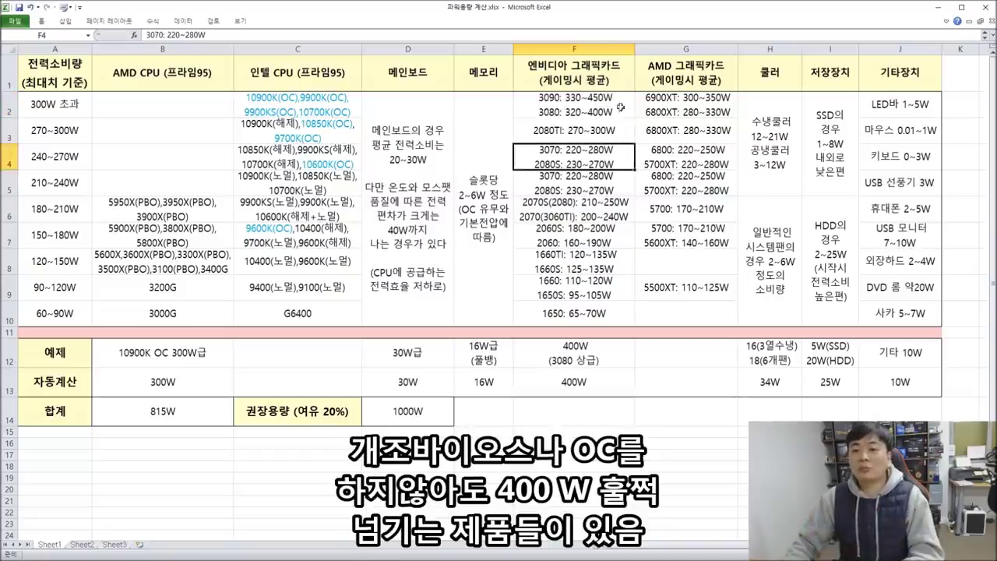
double_click(616, 99)
left_click_drag(612, 109, 512, 110)
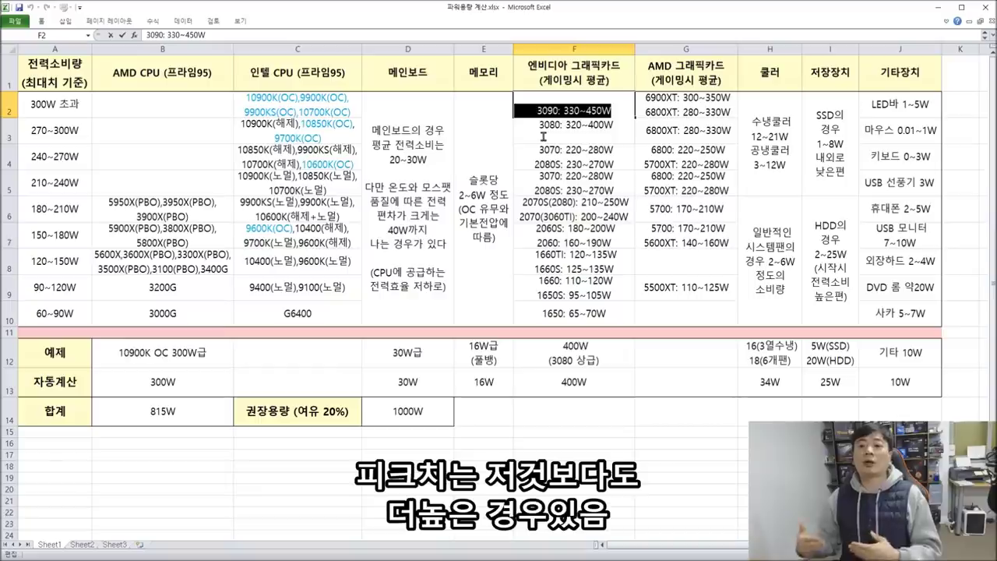
left_click(686, 234)
Step: Compare the Nvidia graphics card gaming averages with the maximum-based AMD and Intel CPU columns
left_click_drag(604, 98, 597, 305)
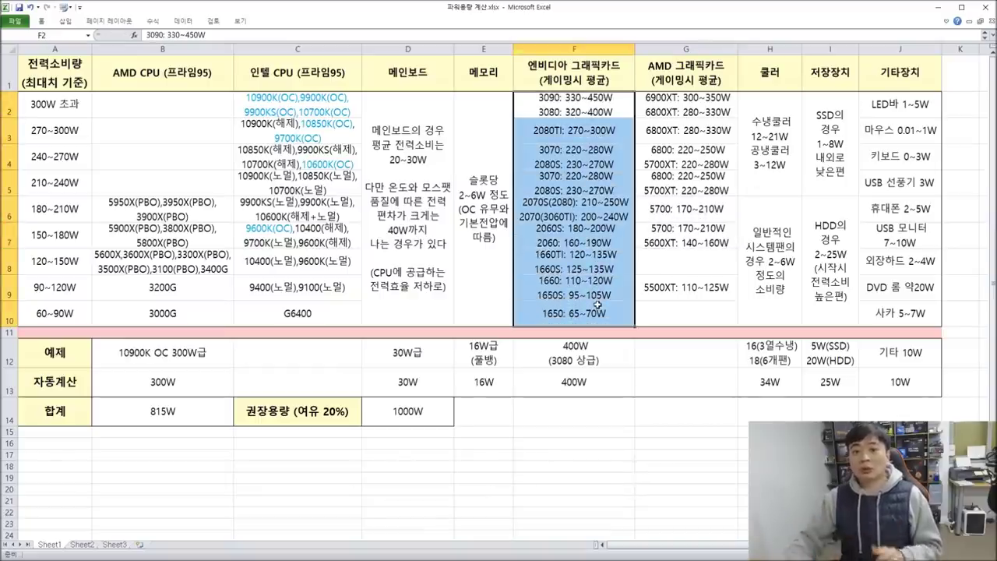
left_click_drag(311, 108, 160, 298)
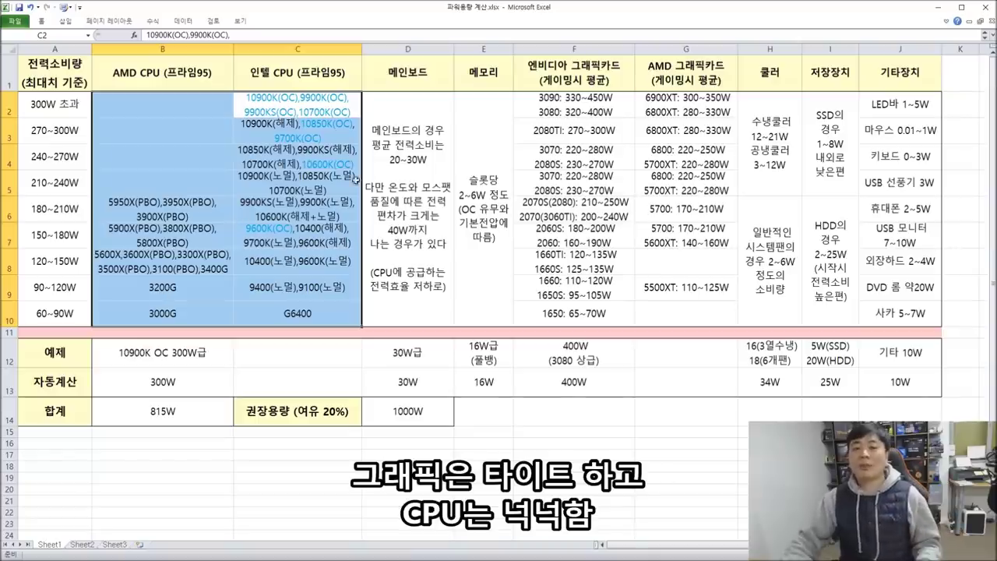
left_click_drag(401, 122, 449, 279)
left_click_drag(167, 109, 294, 307)
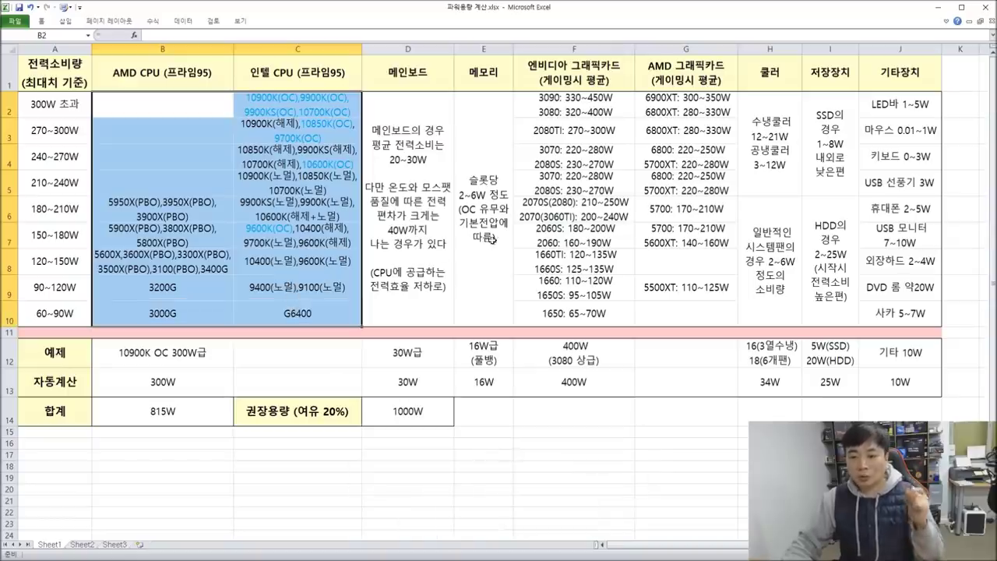
left_click_drag(566, 111, 574, 312)
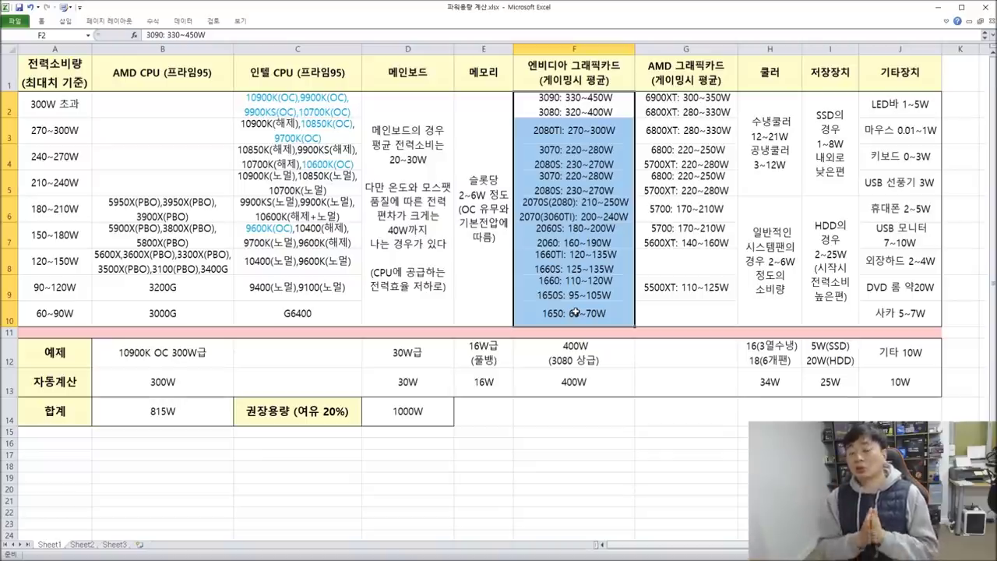
left_click_drag(166, 110, 557, 296)
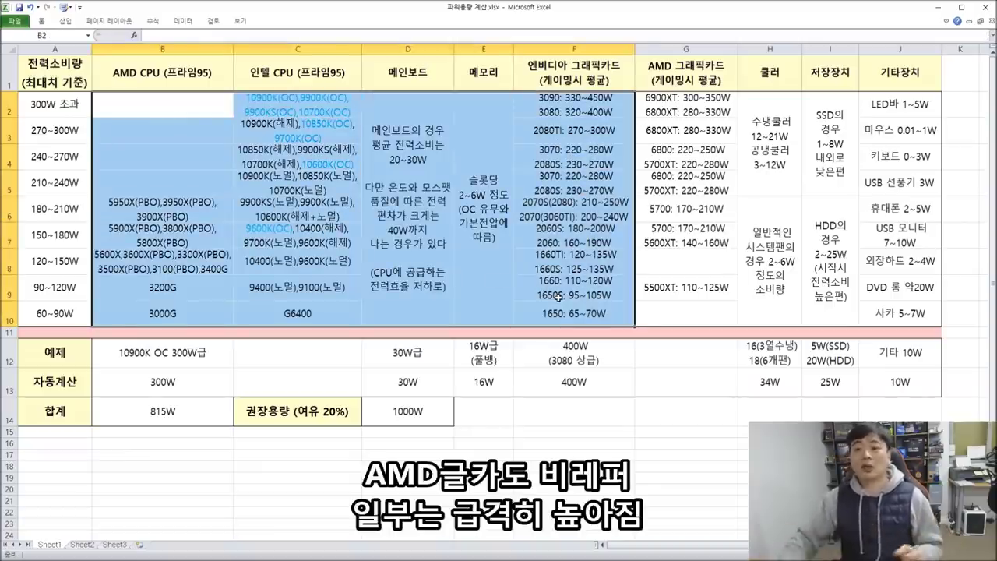
Step: Compare the AMD graphics card power ranges with those of the Nvidia graphics card column
left_click(716, 172)
left_click_drag(712, 98, 700, 319)
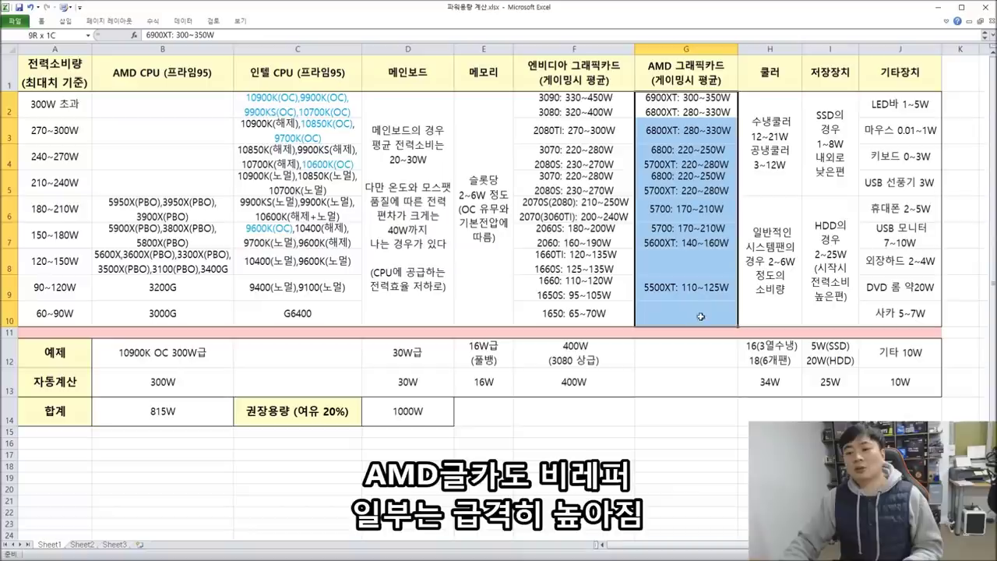
left_click(613, 115)
left_click_drag(613, 114, 606, 315)
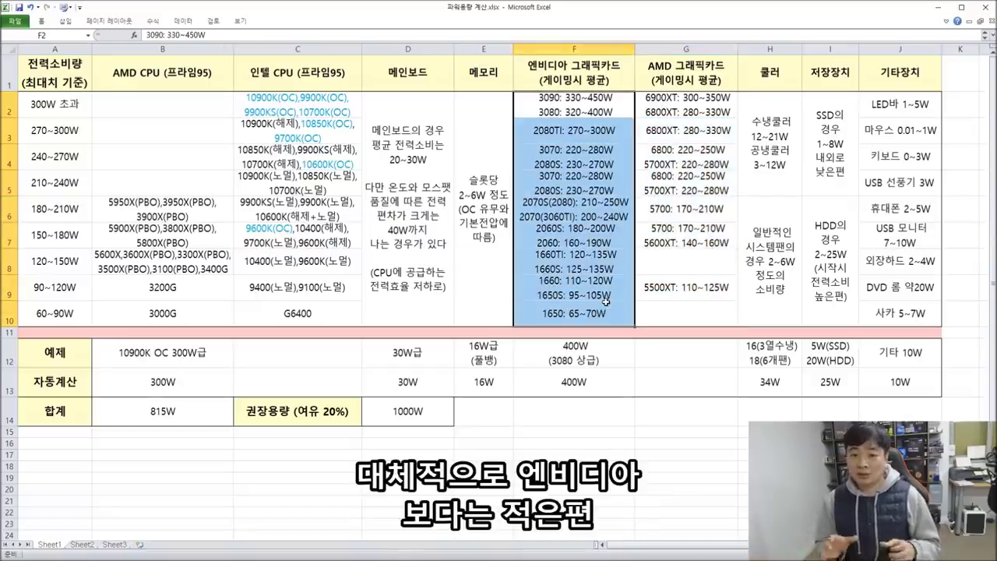
Step: Examine the 2070(3060TI) line in the Nvidia graphics card cell of the 180~210W row
double_click(598, 211)
left_click_drag(534, 227, 633, 228)
left_click(654, 284)
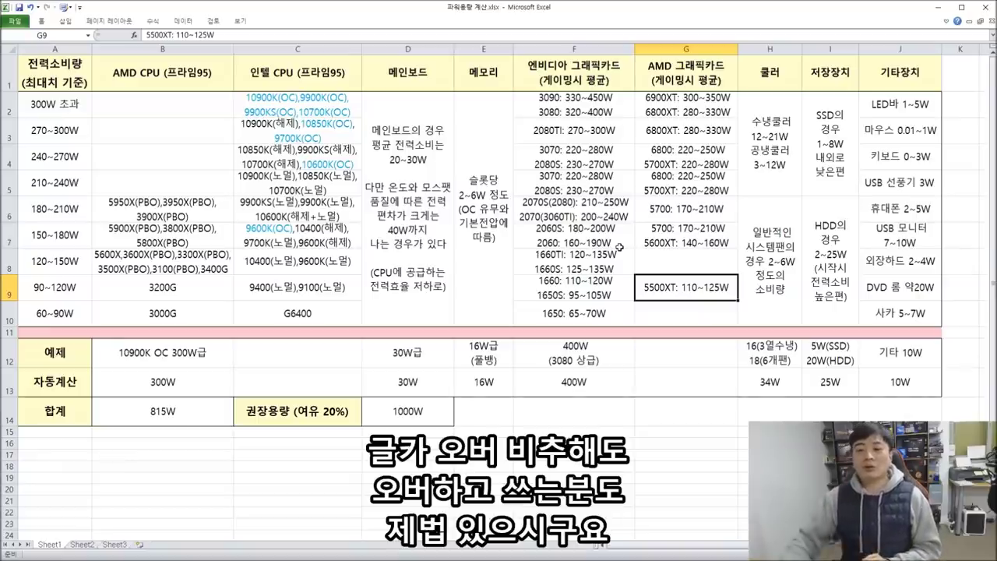
left_click(615, 218)
left_click_drag(637, 234, 519, 232)
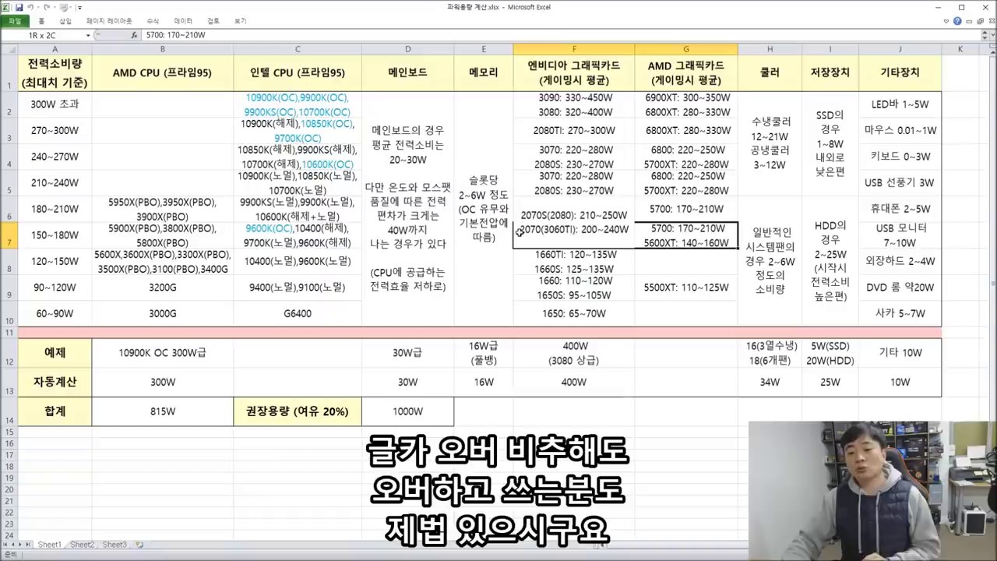
left_click_drag(611, 234, 474, 229)
left_click(616, 216)
double_click(627, 216)
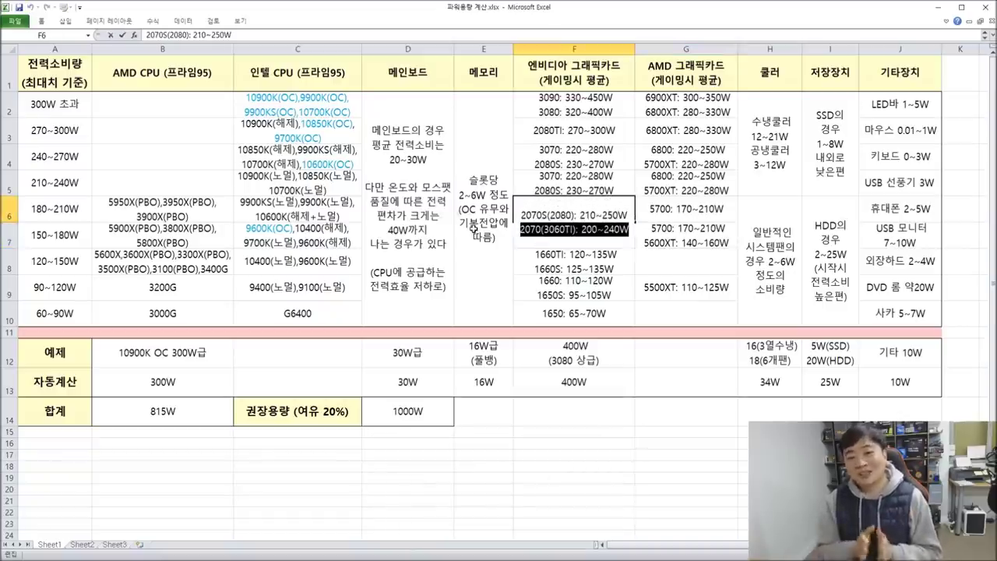
left_click(574, 257)
Step: Compare the Nvidia graphics card ranges with the AMD CPU entries and the Intel CPU cell of the 240~270W row
left_click_drag(574, 104, 584, 308)
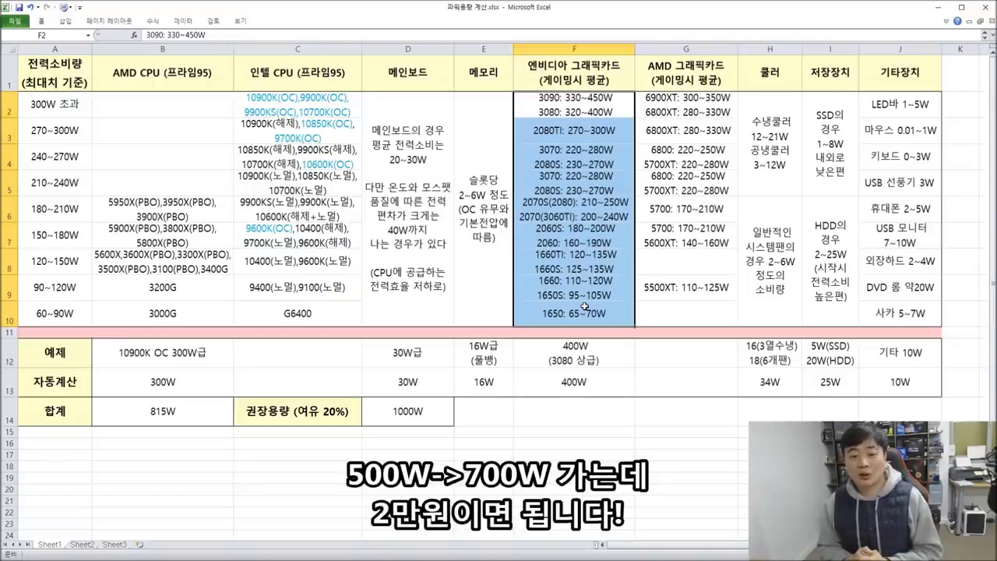
left_click_drag(164, 208, 171, 306)
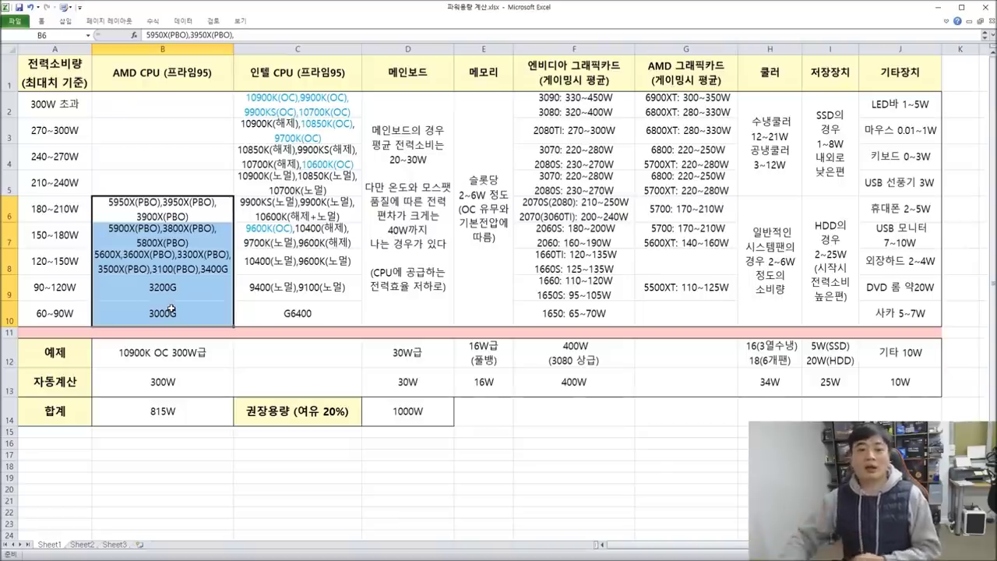
left_click(257, 156)
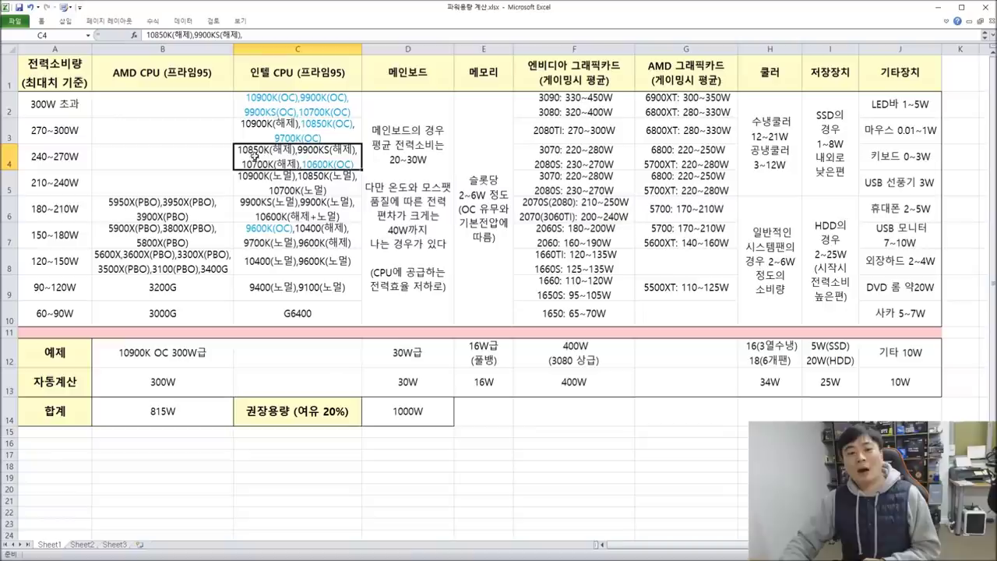
double_click(294, 162)
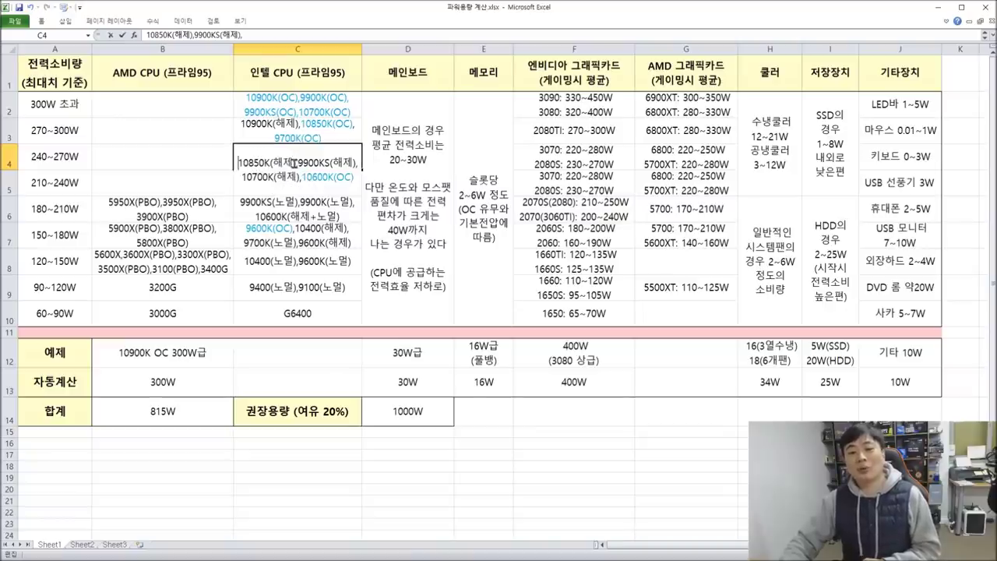
double_click(580, 204)
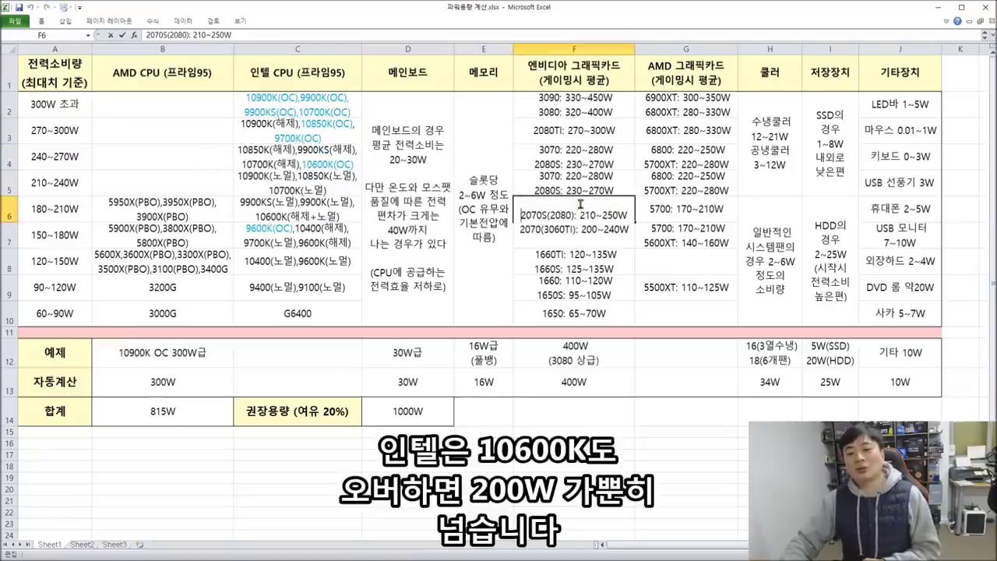
left_click(316, 156)
left_click(587, 217)
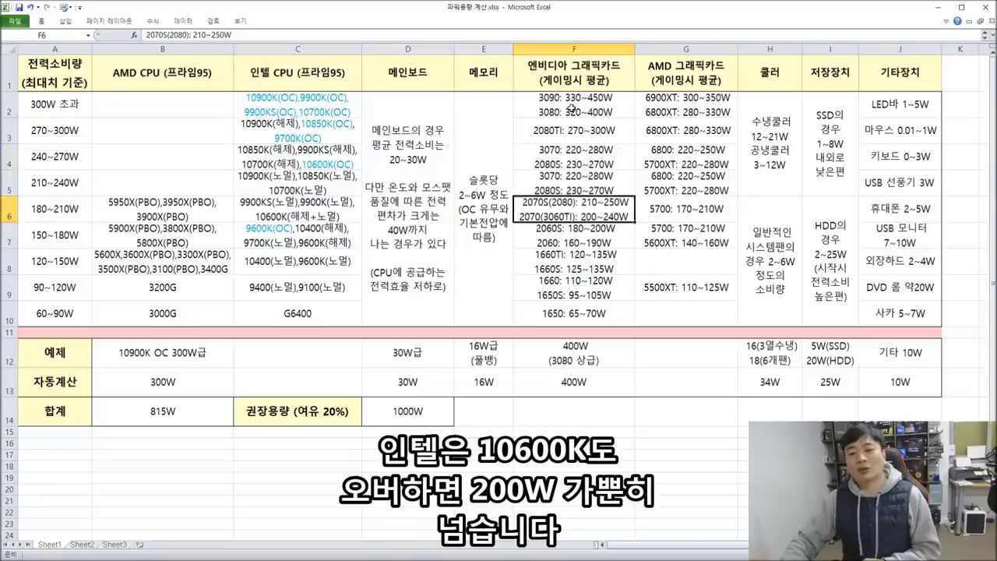
Step: Review the full Nvidia and AMD graphics card columns against the AMD CPU cells of the 120~150W and 90~120W rows
left_click_drag(571, 108, 584, 294)
left_click_drag(699, 101, 687, 289)
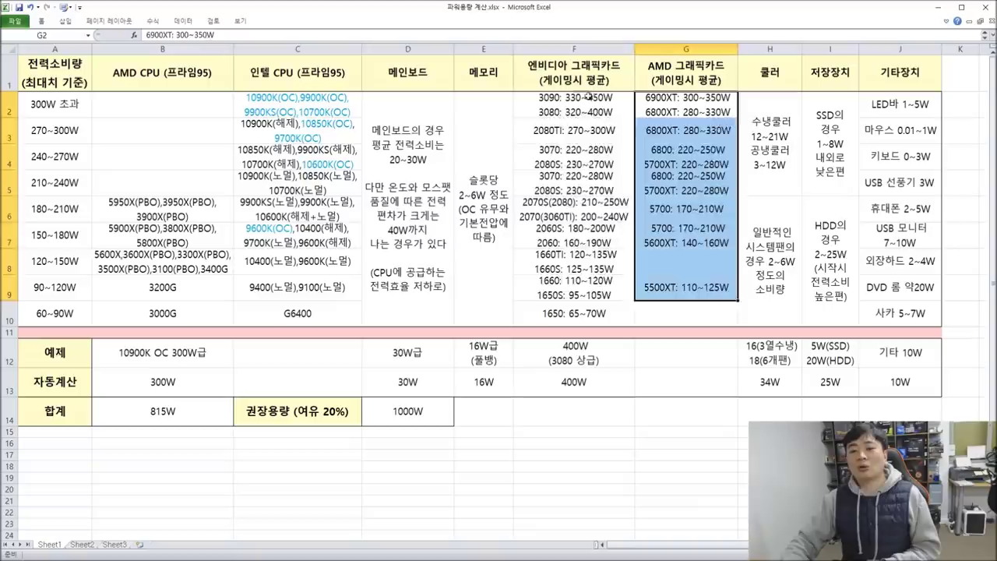
left_click_drag(585, 97, 578, 280)
left_click_drag(162, 261, 162, 288)
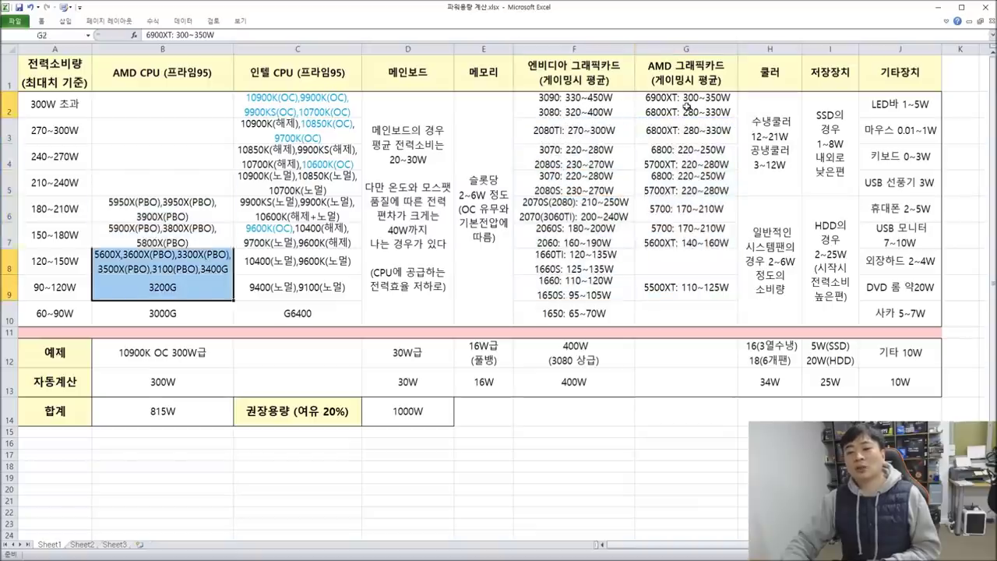
left_click_drag(686, 106, 701, 287)
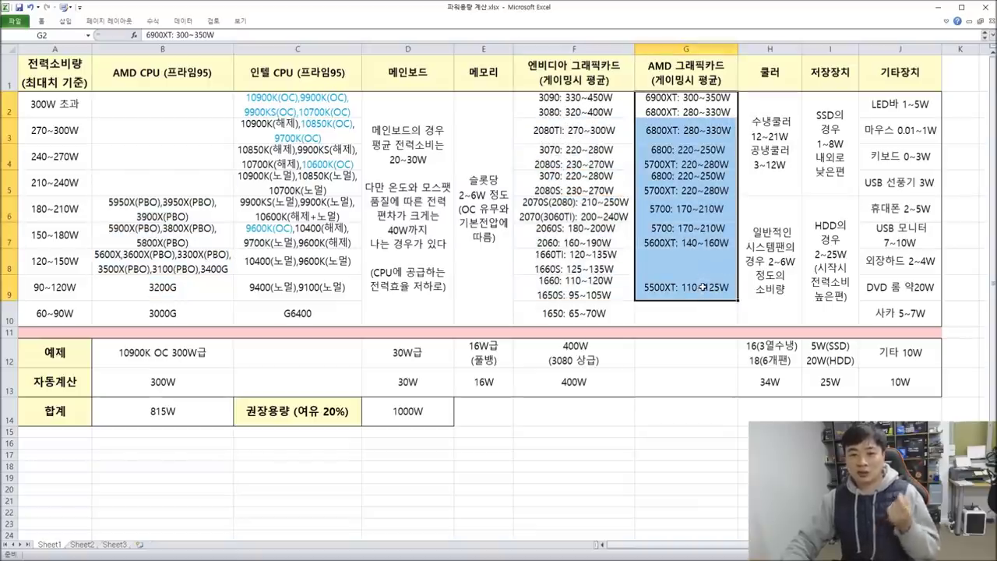
Step: Examine the water cooler and air cooler power ranges in the upper cell of the cooler column
left_click(782, 176)
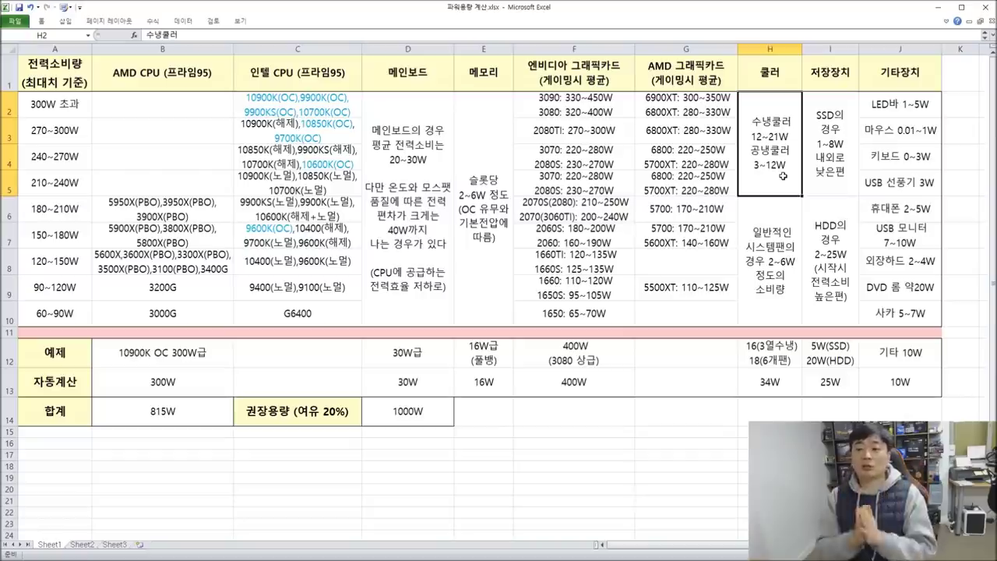
double_click(749, 137)
left_click_drag(749, 137, 794, 137)
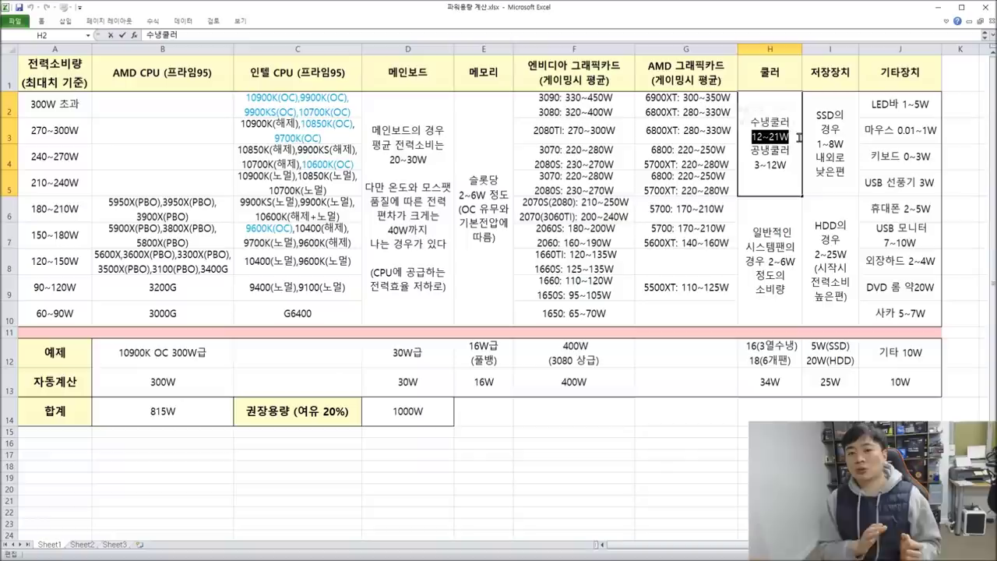
left_click_drag(752, 166, 781, 182)
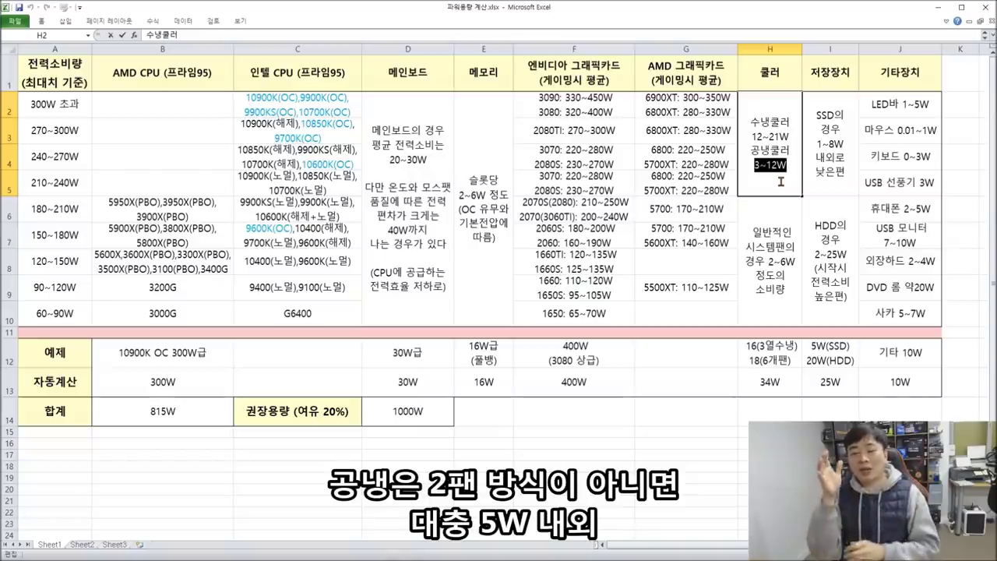
left_click(779, 182)
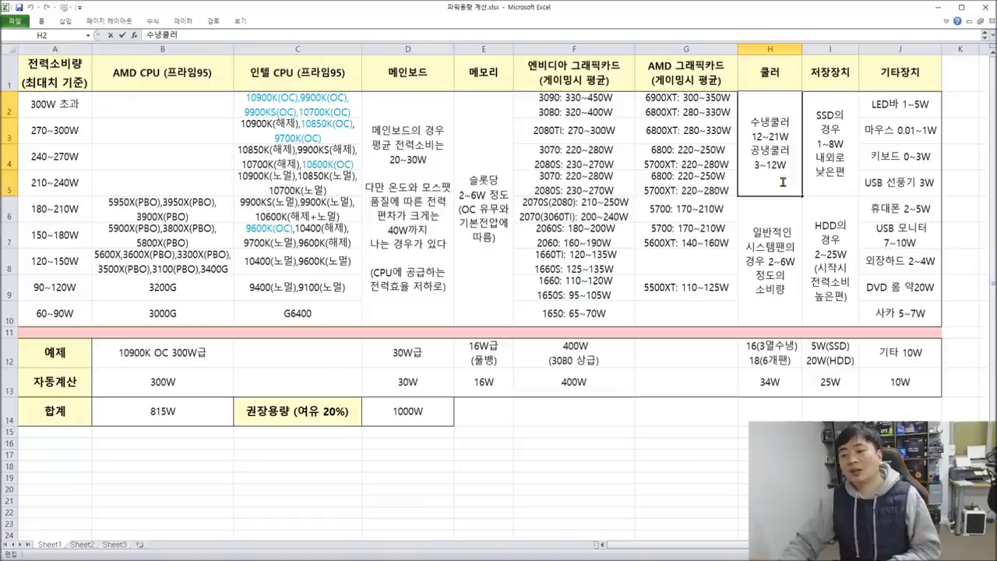
left_click_drag(786, 165, 753, 165)
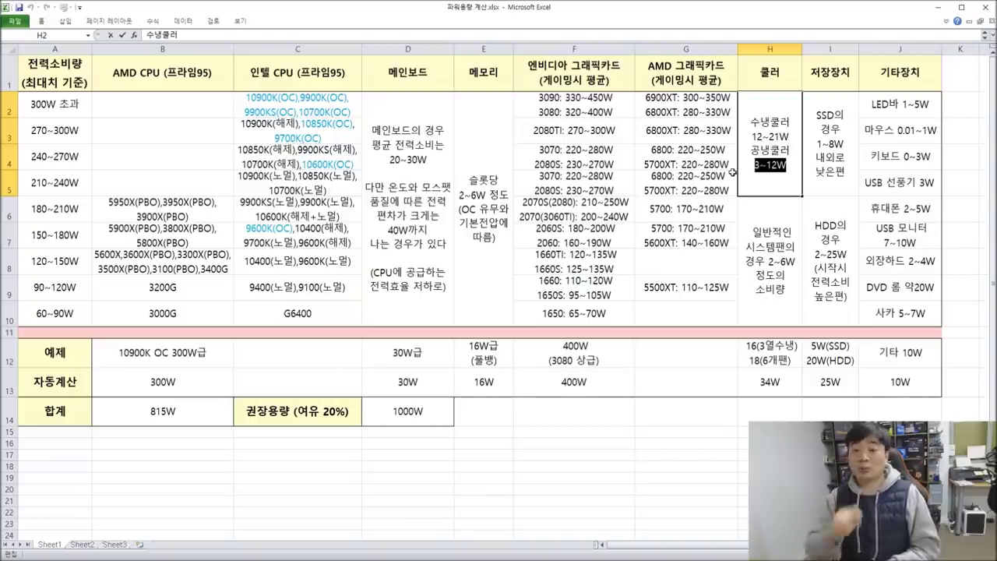
Step: Examine the system fan power note in the lower cell of the cooler column alongside the cooler ranges above it
left_click(830, 187)
left_click(783, 230)
double_click(778, 280)
left_click_drag(752, 232, 788, 291)
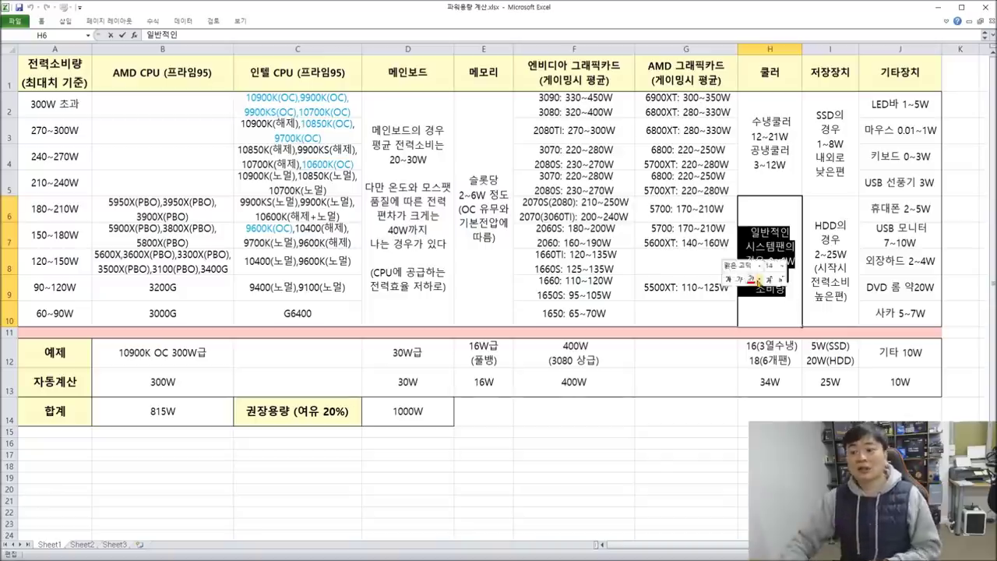
left_click(788, 354)
left_click(776, 219)
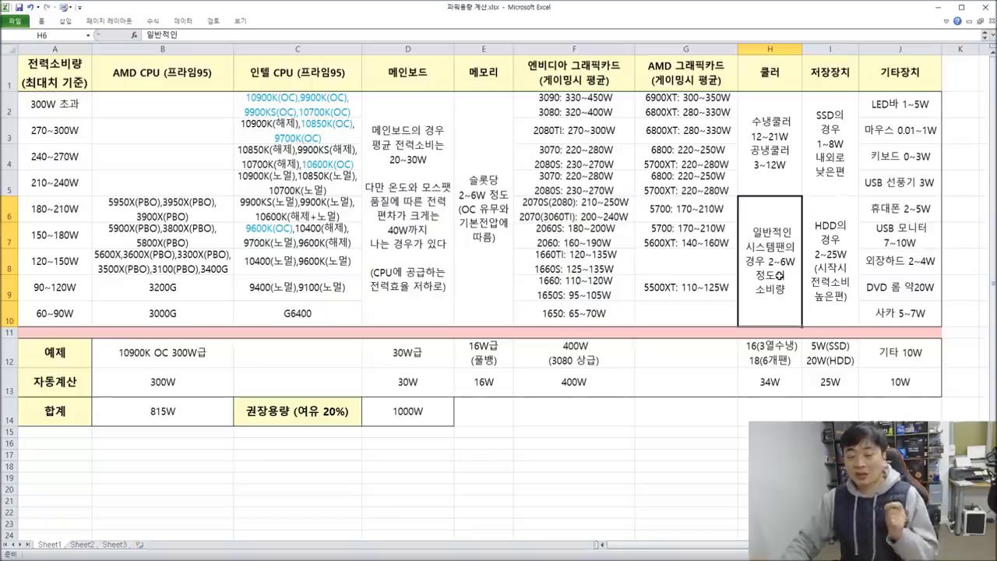
left_click(787, 117)
left_click(778, 265)
Step: Compare the SSD and HDD power consumption cells in the storage column
left_click(840, 162)
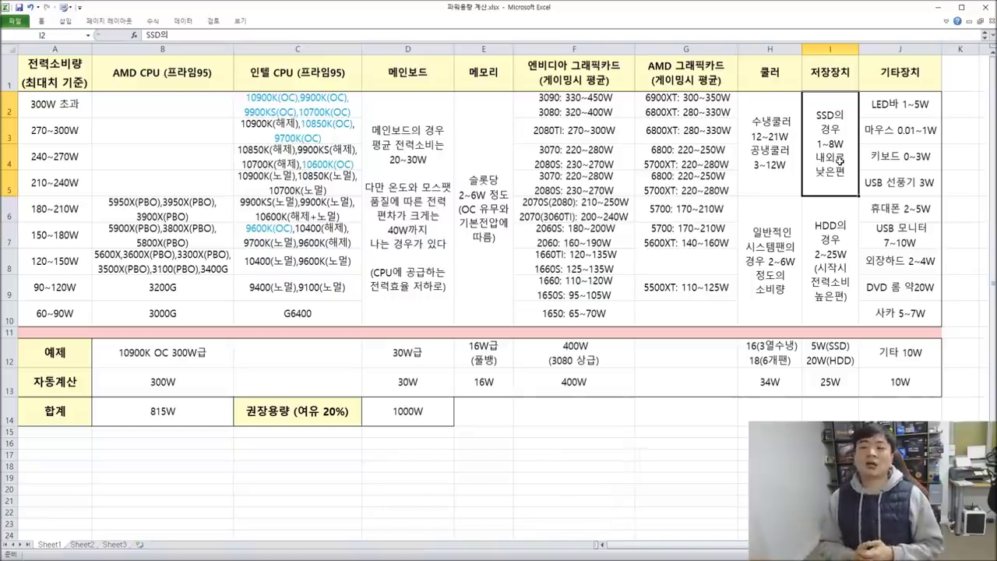
left_click(845, 255)
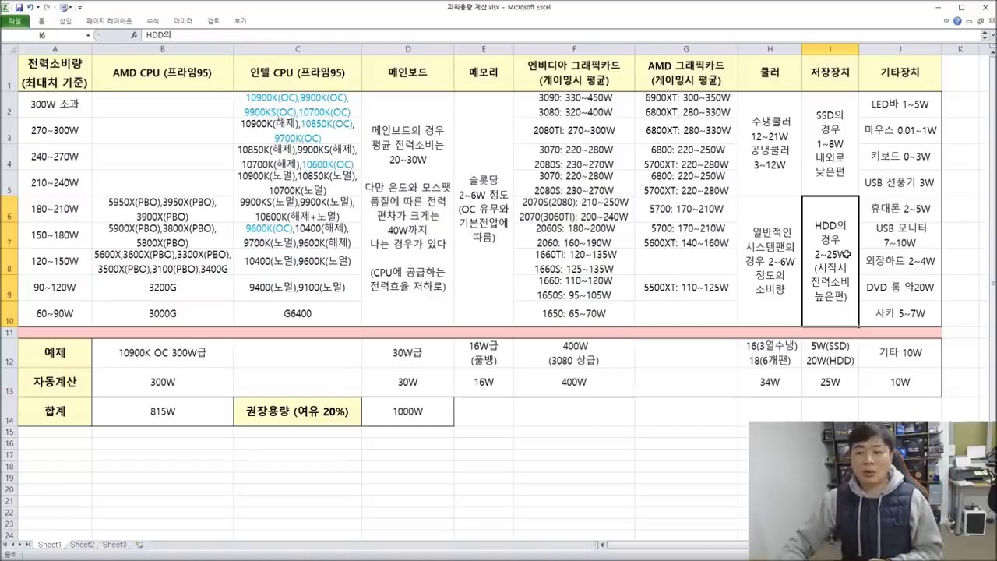
left_click(841, 131)
left_click(828, 248)
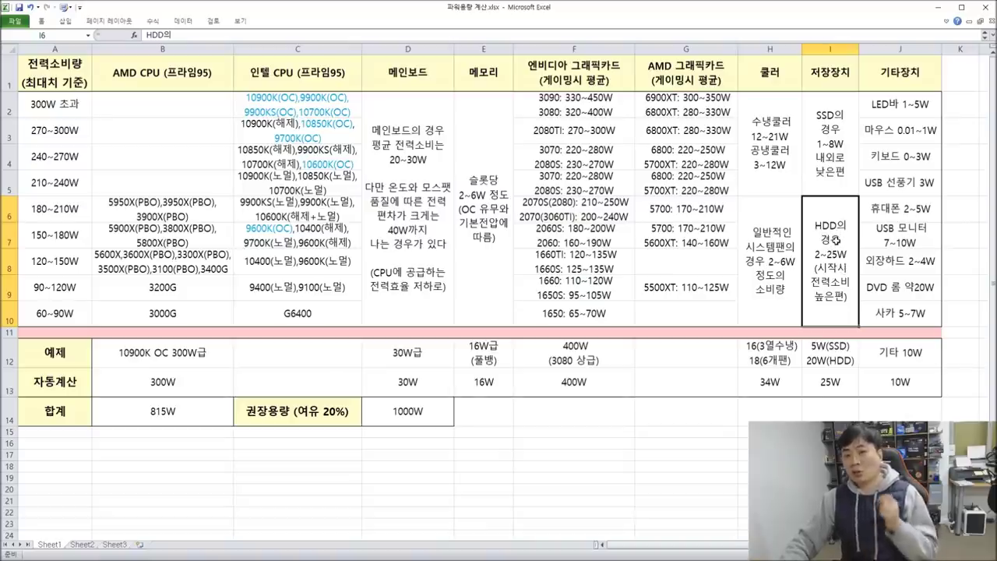
Step: Review the other-devices column entries from the LED bar down to the mobile phone
left_click(914, 110)
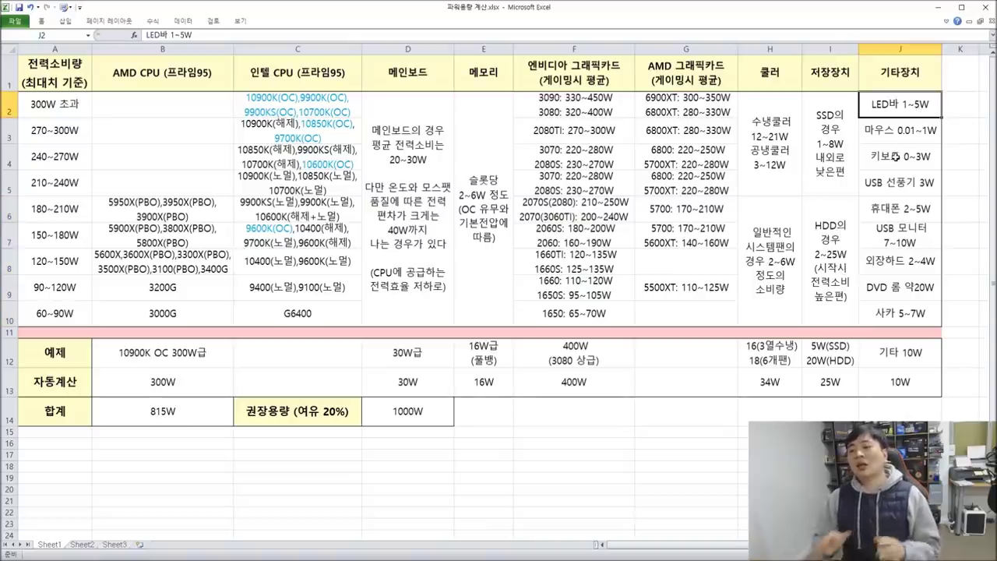
left_click(901, 140)
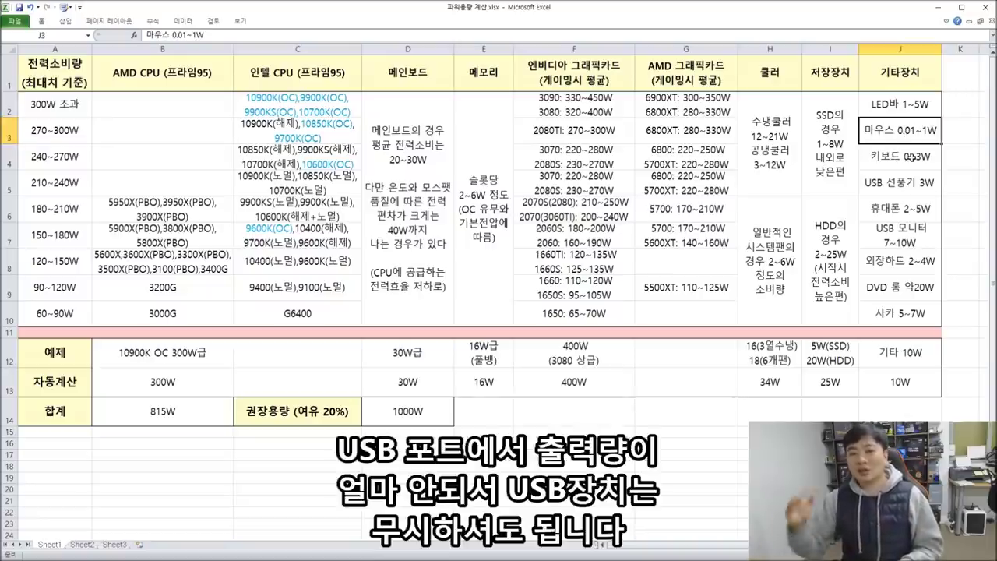
left_click(909, 157)
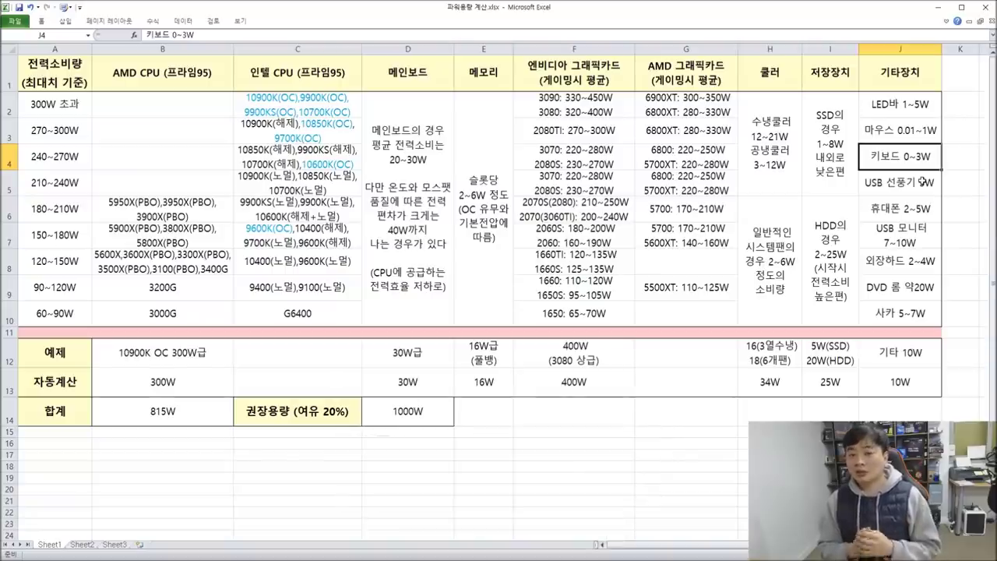
left_click(921, 182)
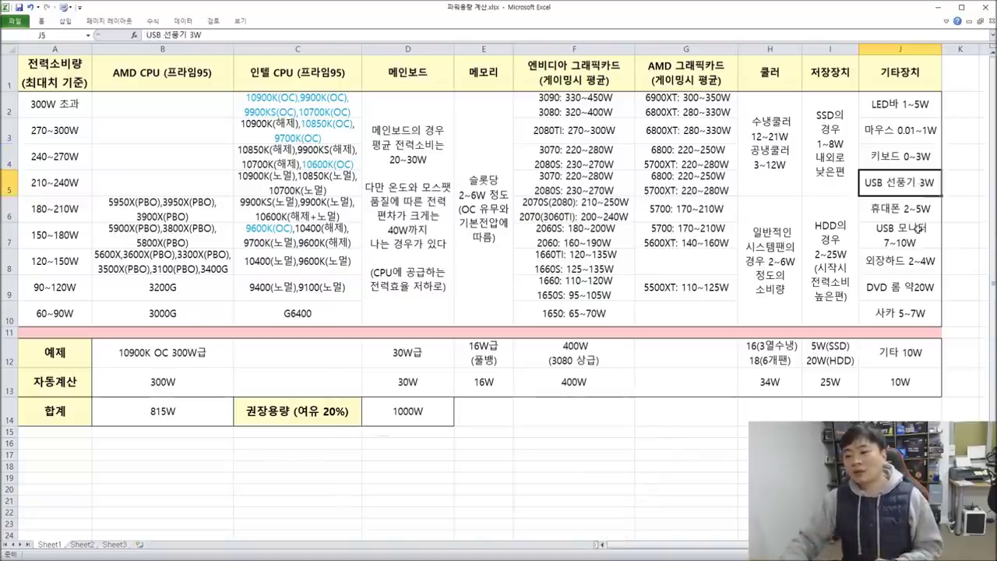
left_click(916, 210)
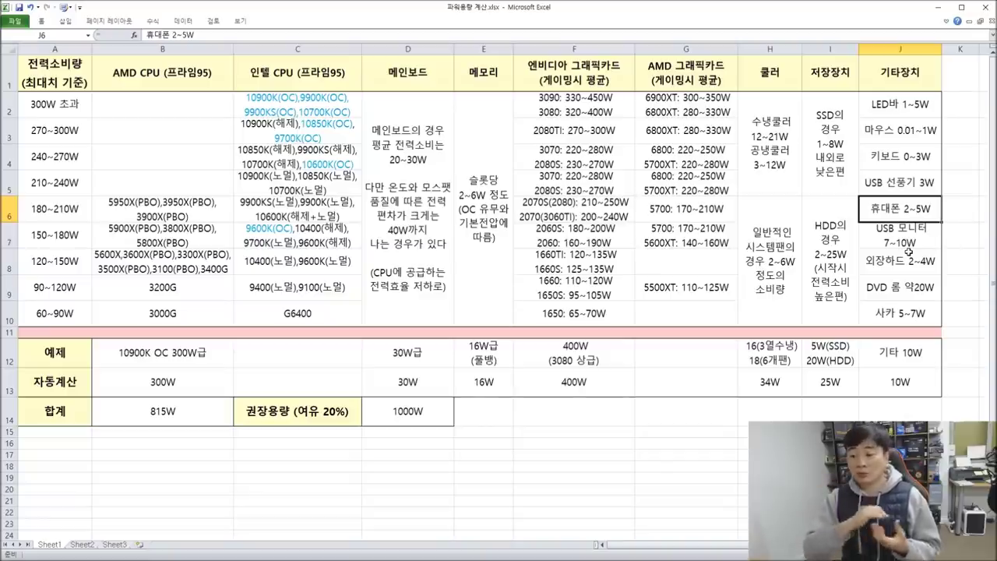
Step: Review the other-devices column entries from the USB monitor down to the sound card
left_click(896, 235)
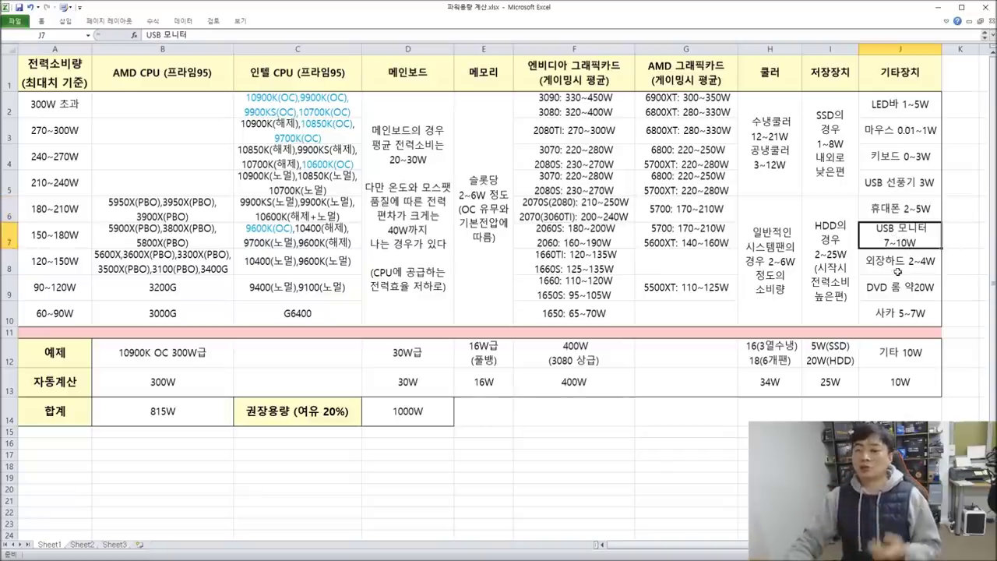
left_click(907, 263)
left_click(899, 294)
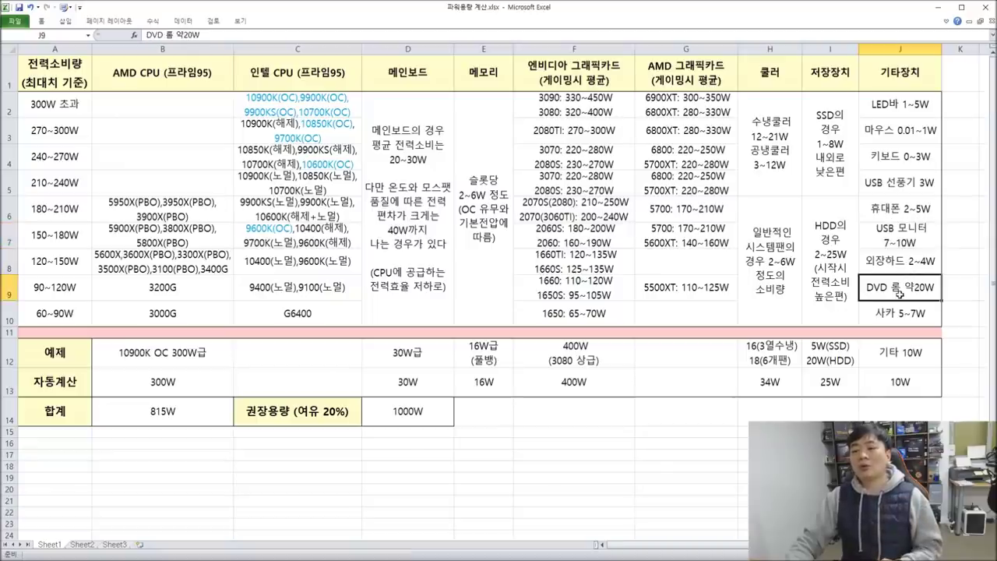
left_click(898, 330)
left_click(901, 315)
left_click(904, 259)
left_click(907, 288)
left_click(910, 313)
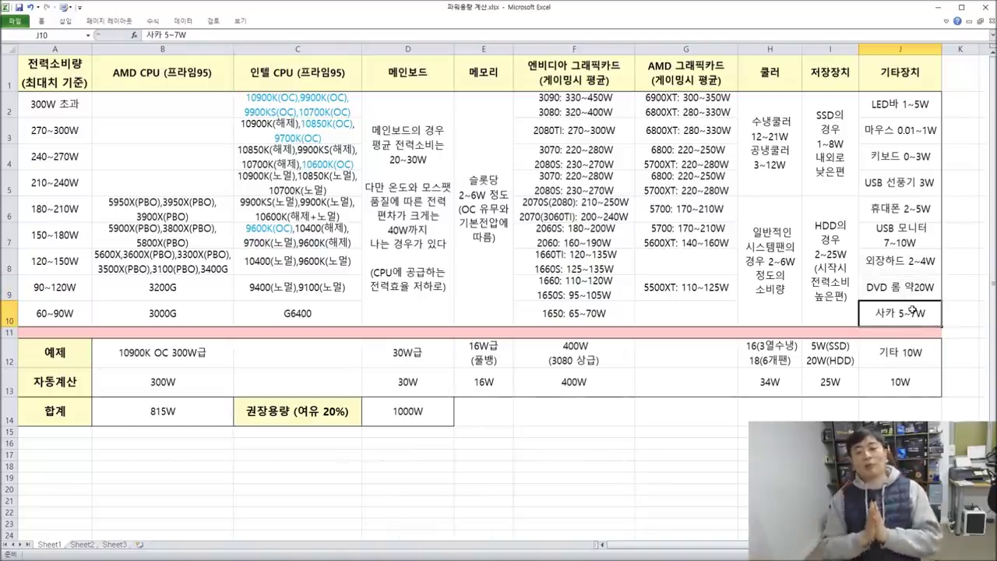
Step: Walk through the example row's CPU, motherboard, memory, Nvidia graphics card and cooler entries
left_click(208, 348)
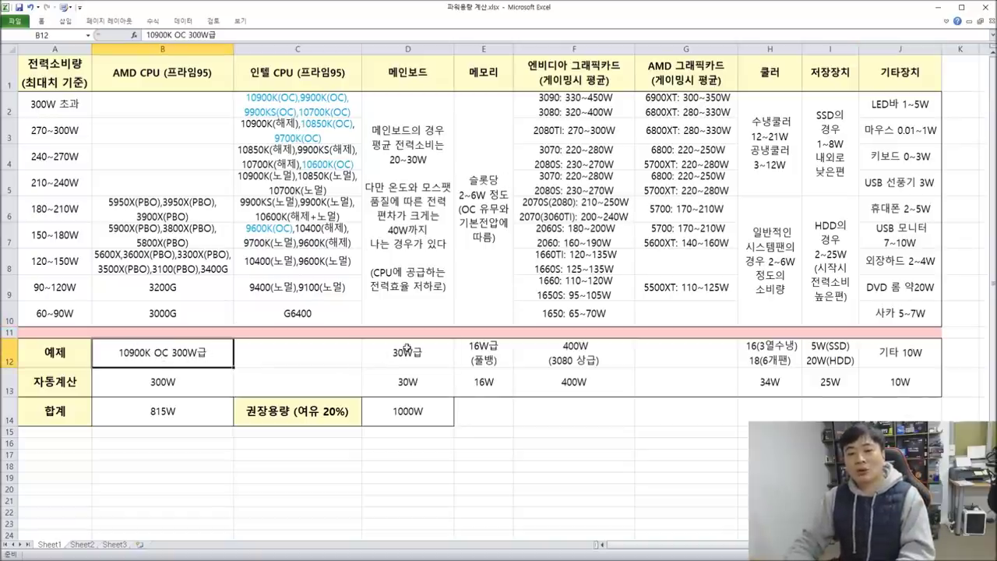
left_click(406, 349)
left_click(498, 363)
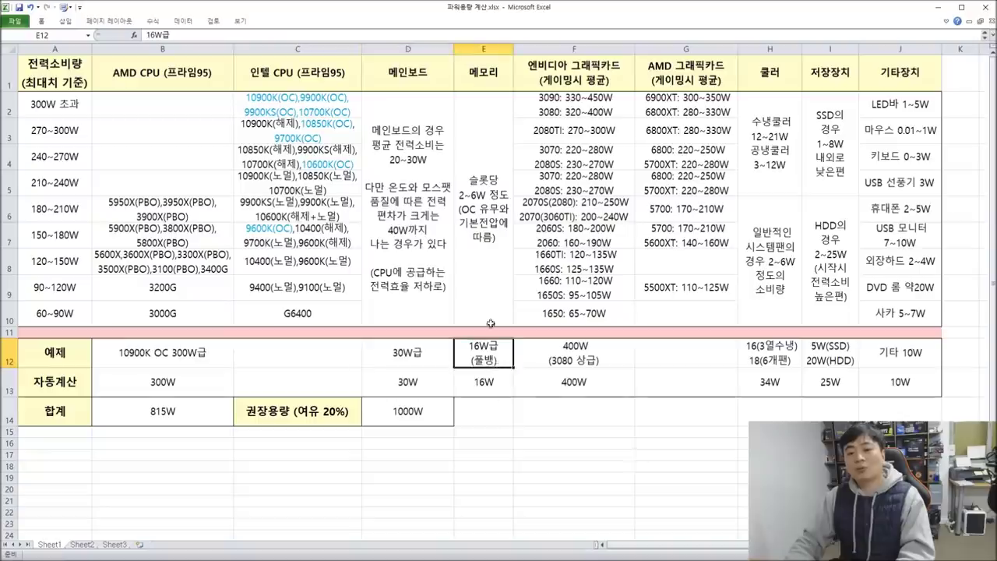
left_click(592, 365)
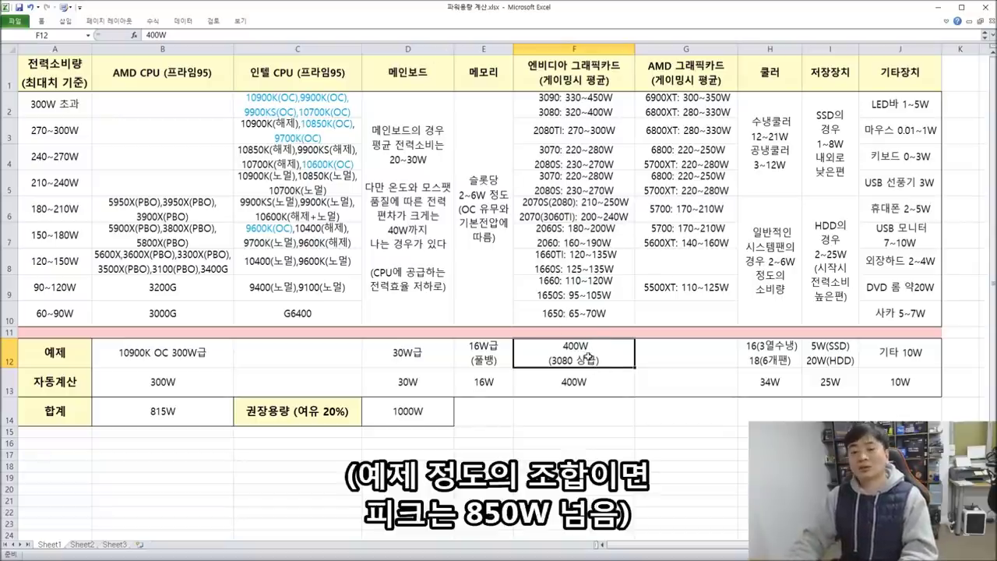
left_click(792, 359)
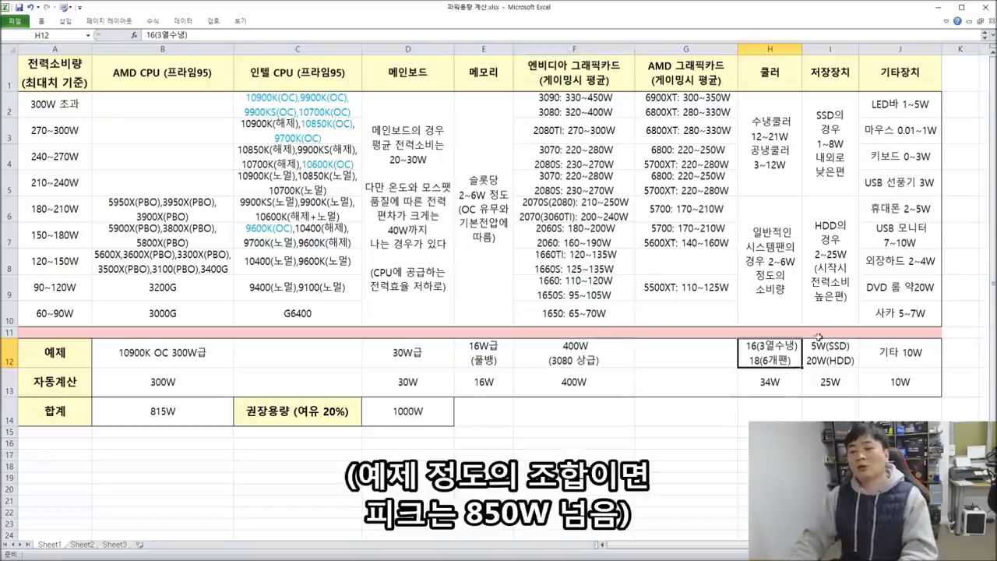
Step: Examine the storage and other-devices entries in the example row, leaving the other-devices cell selected
left_click(837, 352)
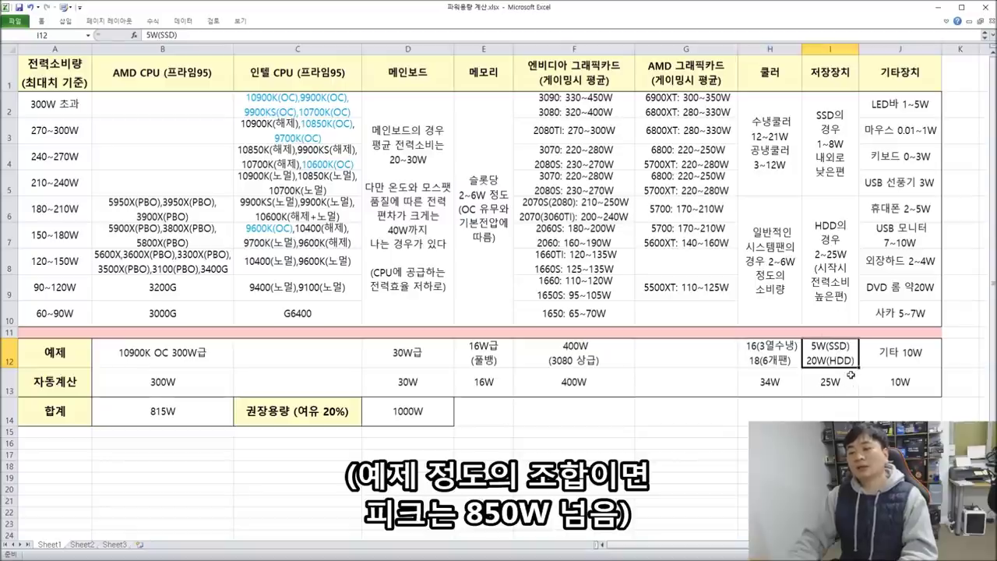
double_click(821, 348)
left_click_drag(821, 348, 846, 358)
left_click(846, 359)
double_click(914, 352)
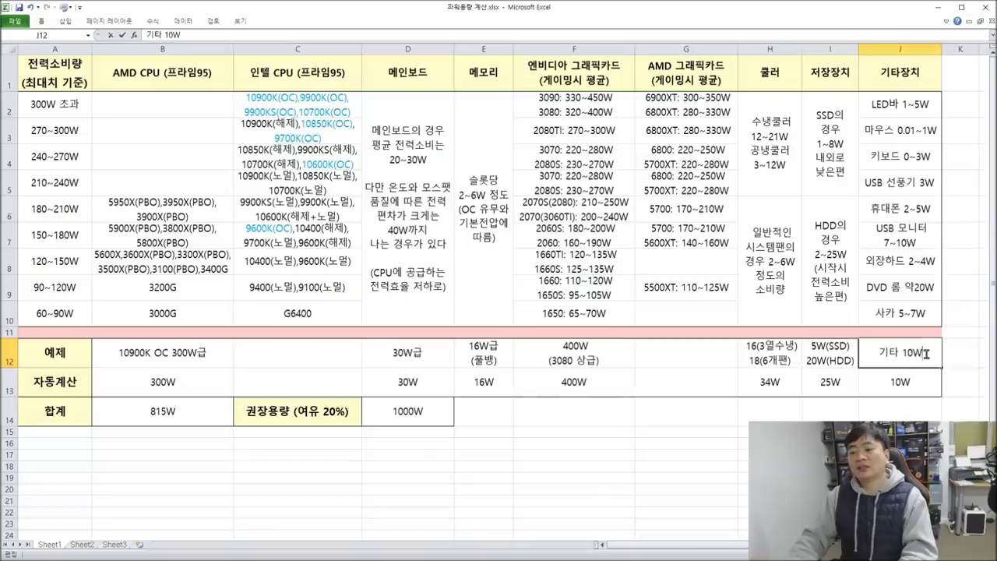
left_click_drag(922, 352, 867, 352)
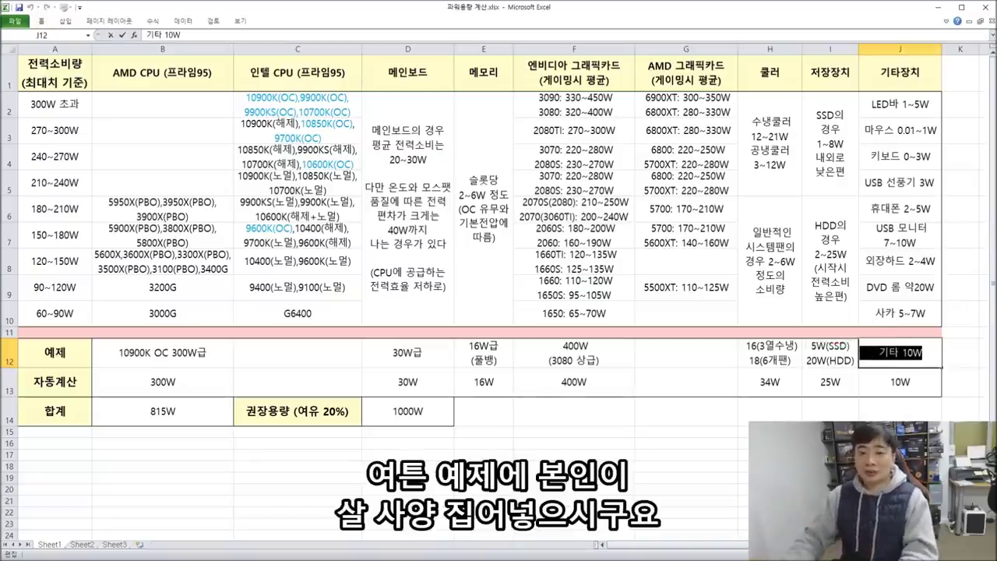
left_click(929, 406)
left_click(921, 354)
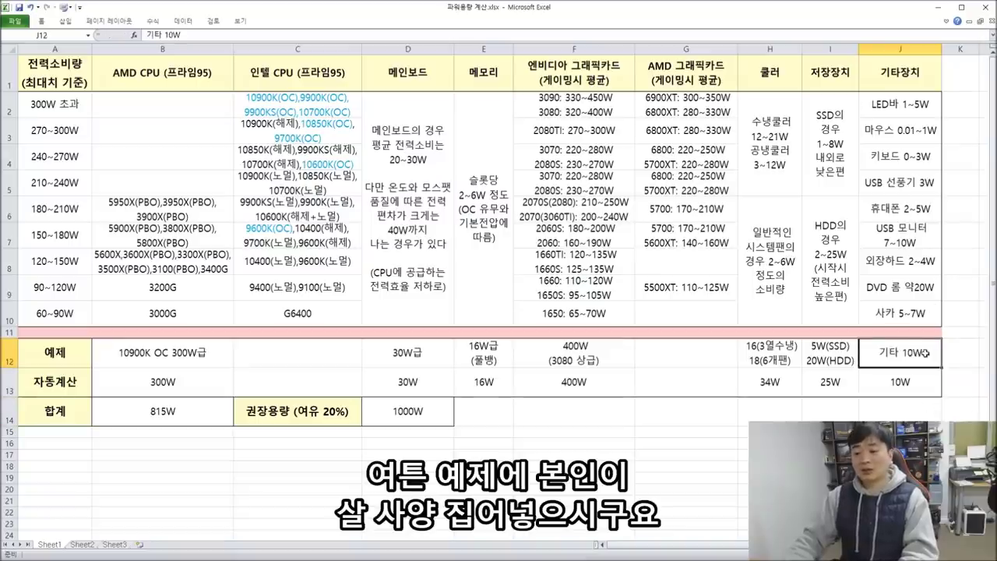
Step: Walk through the auto-calculation row's wattage numbers from the CPU across to the other devices
left_click(123, 383)
double_click(148, 384)
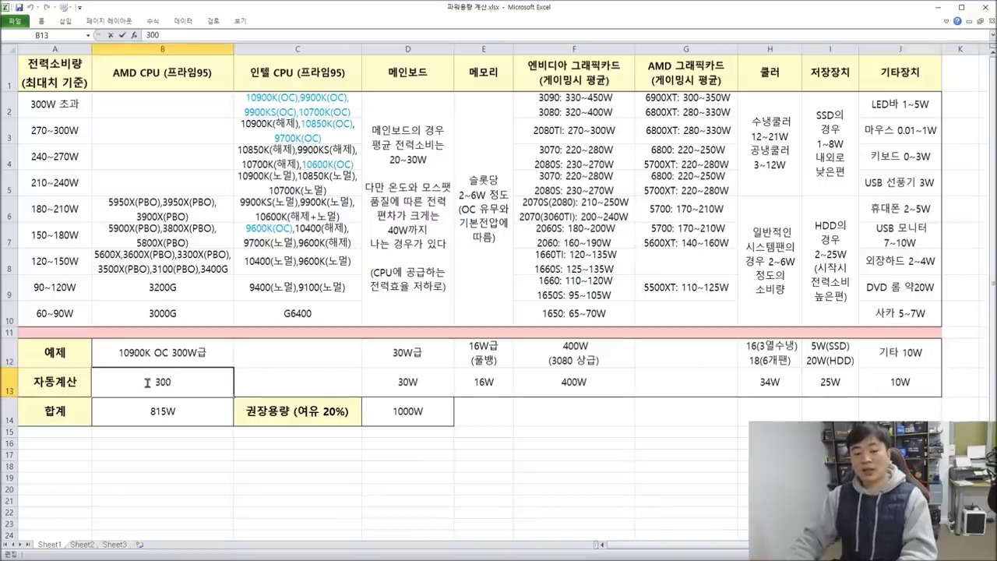
left_click_drag(148, 384, 215, 389)
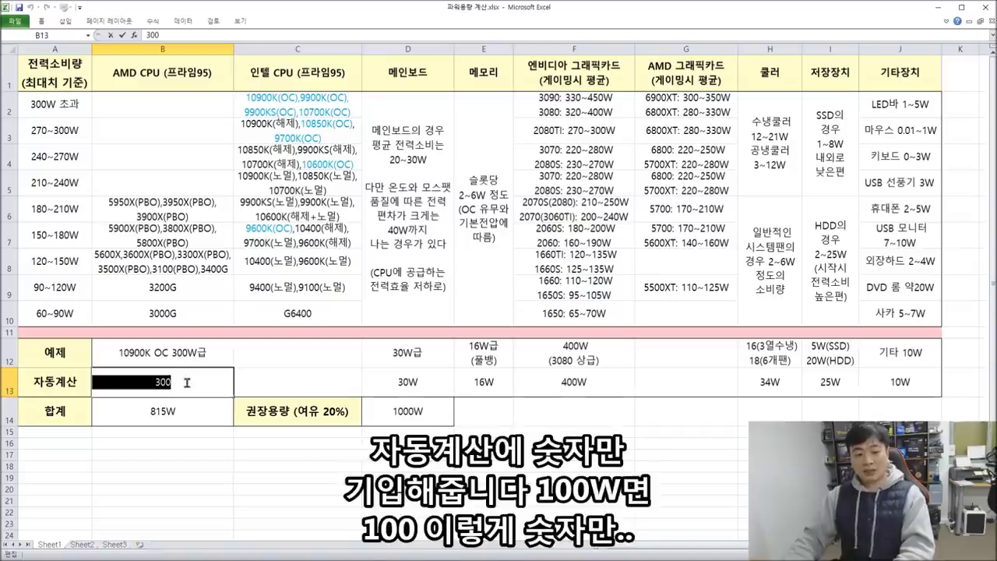
double_click(400, 386)
left_click(509, 386)
double_click(581, 388)
left_click(785, 383)
double_click(902, 383)
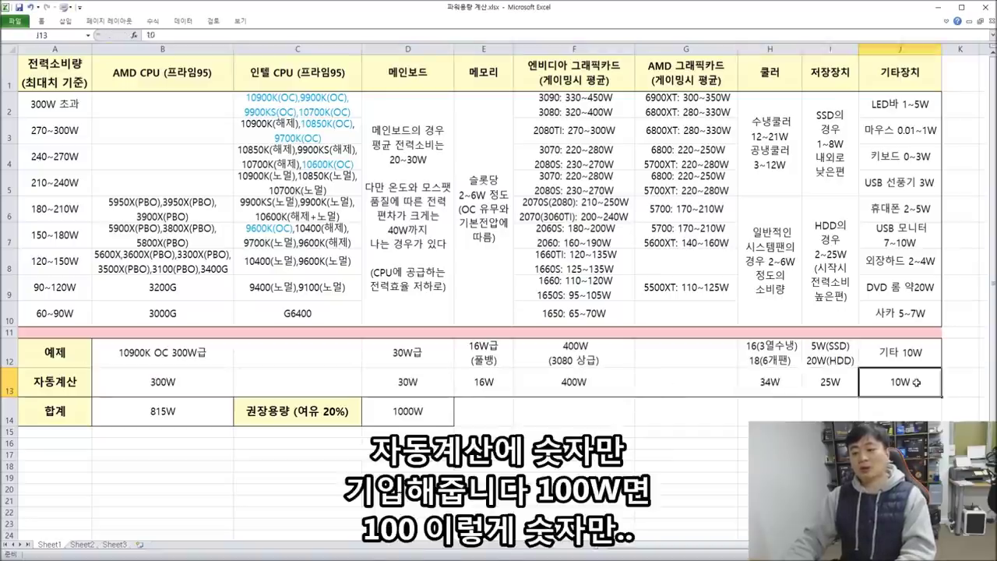
left_click(685, 502)
Step: Examine the total cell's sum formula and the recommended-capacity label with its 20% margin
left_click(190, 410)
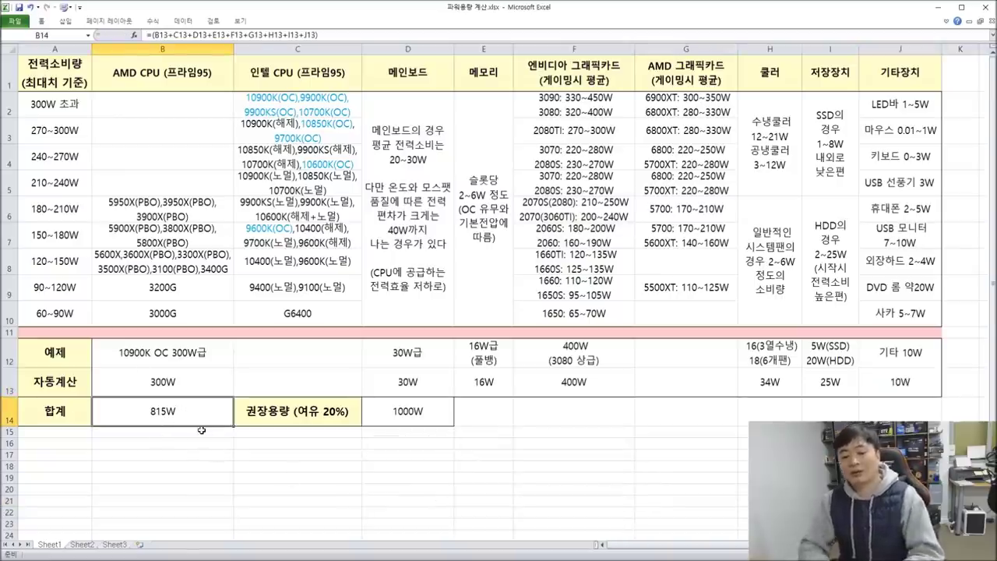
left_click(323, 422)
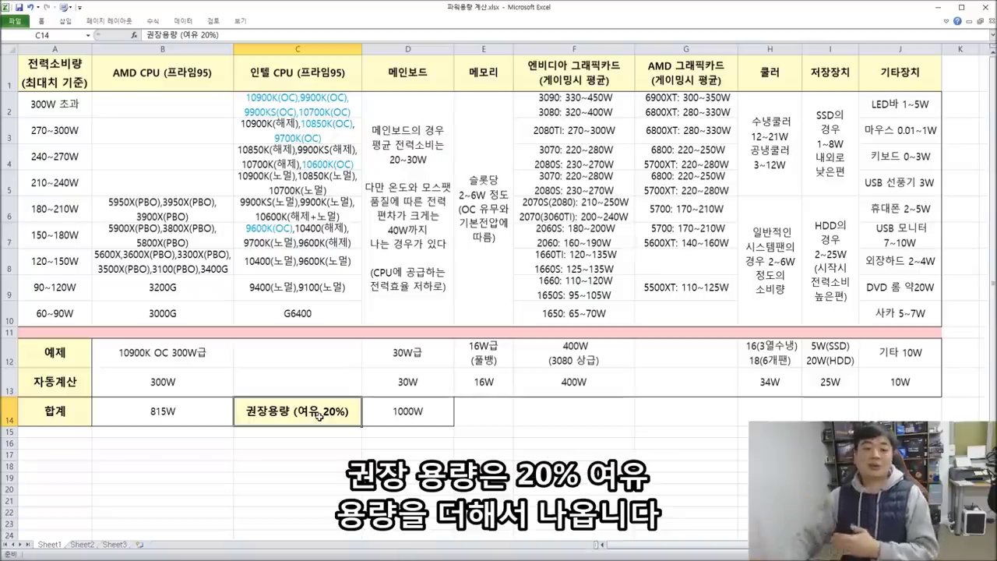
double_click(323, 413)
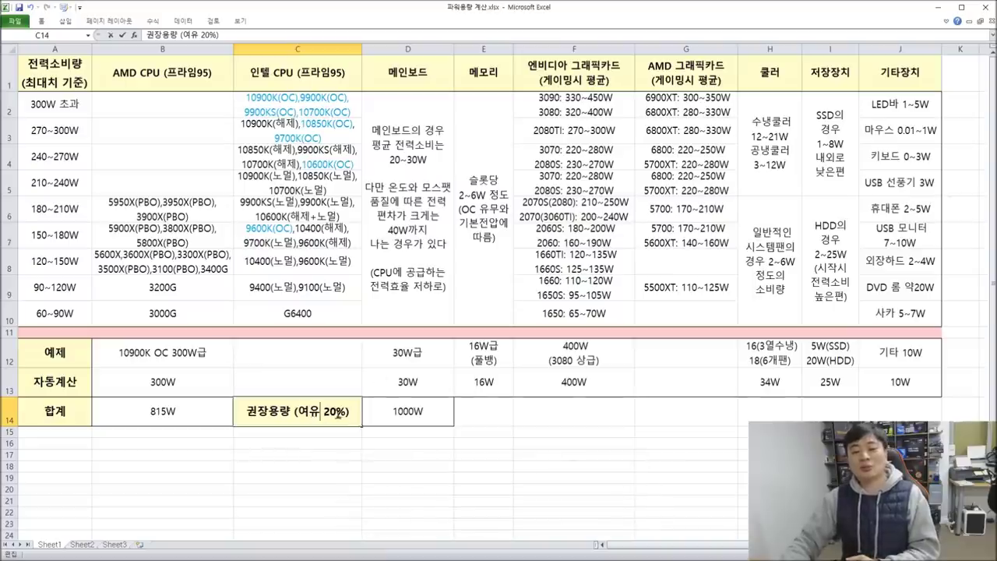
left_click_drag(350, 413, 190, 417)
left_click(386, 466)
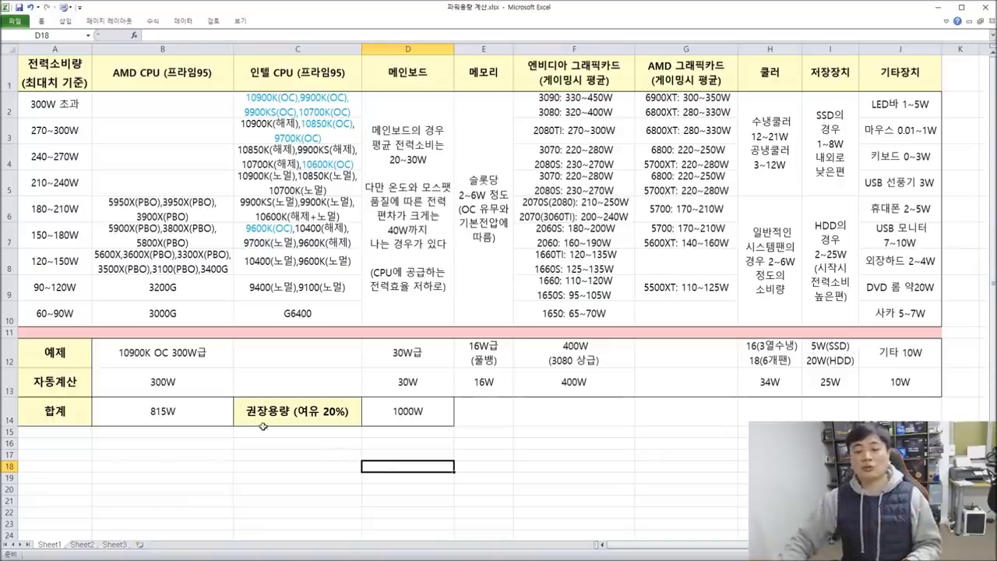
left_click(404, 478)
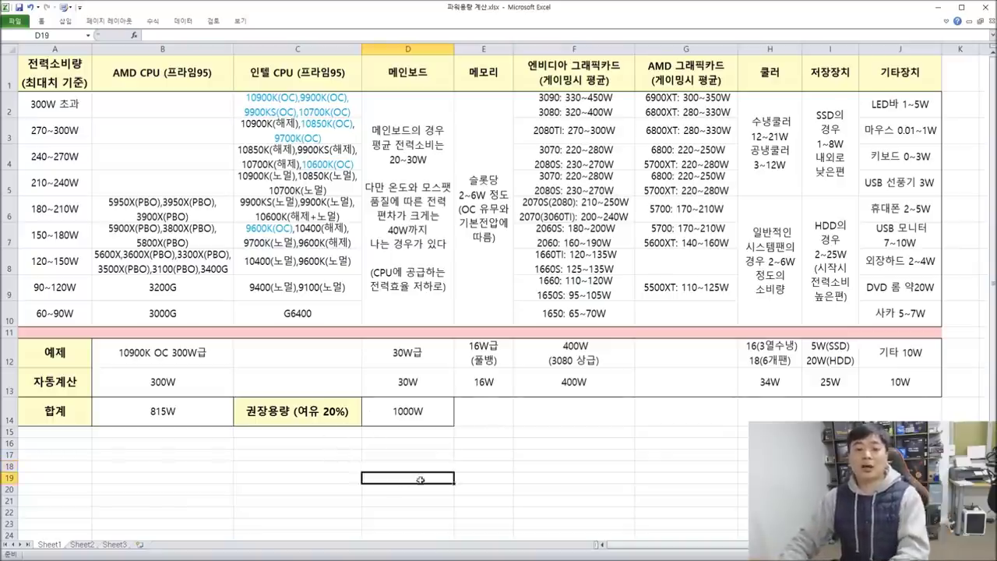
Step: Replace the example row's CPU entry with "5900X 180W"
double_click(199, 351)
key("shift+Home")
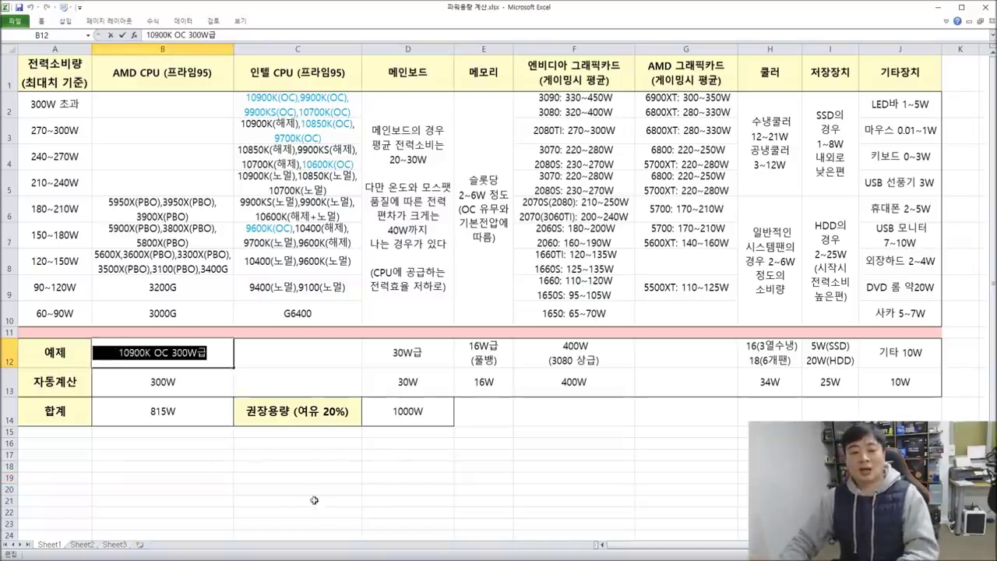
type("5900ㅌ")
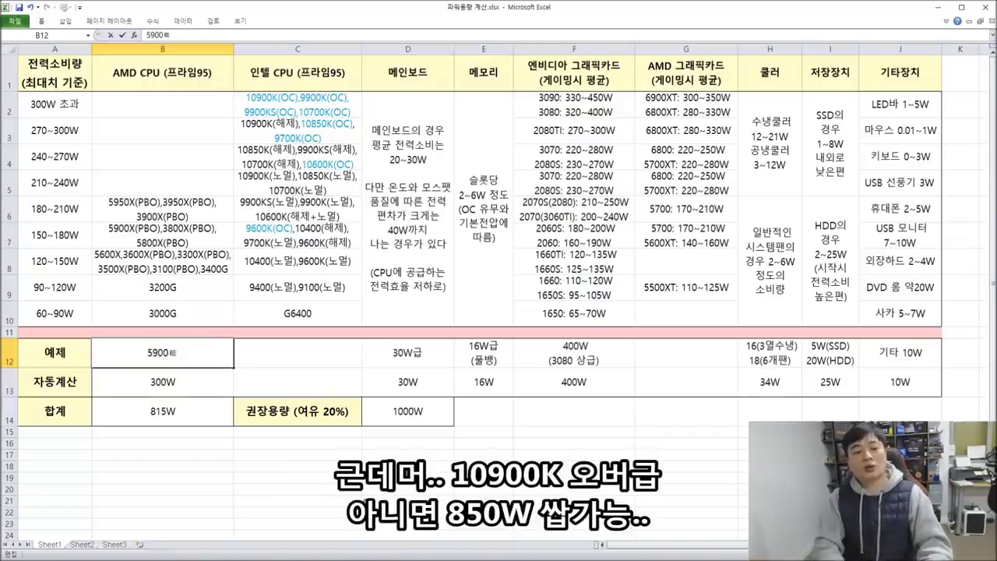
key("BackSpace")
key("Hangul")
type("X 1")
type("80W")
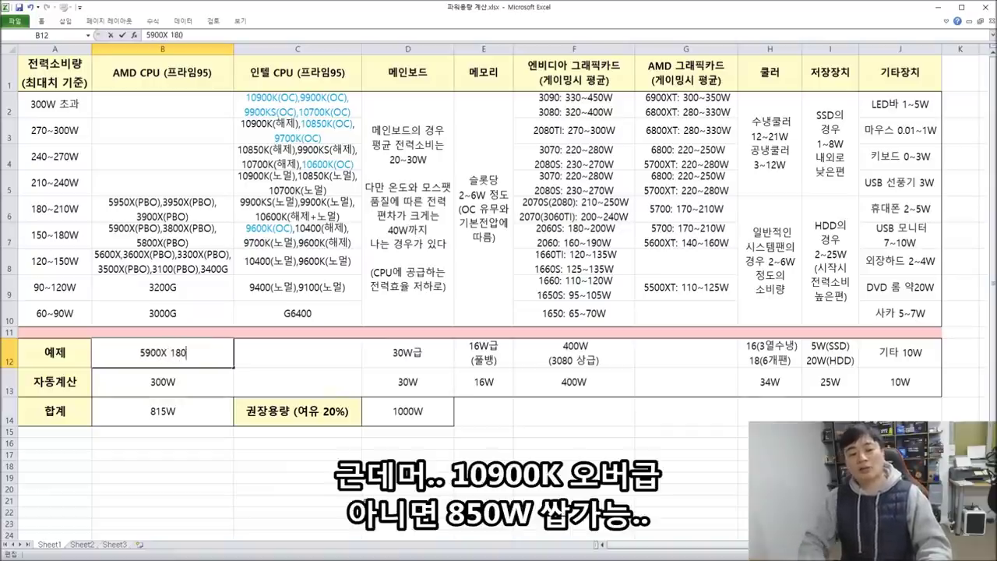
left_click(576, 489)
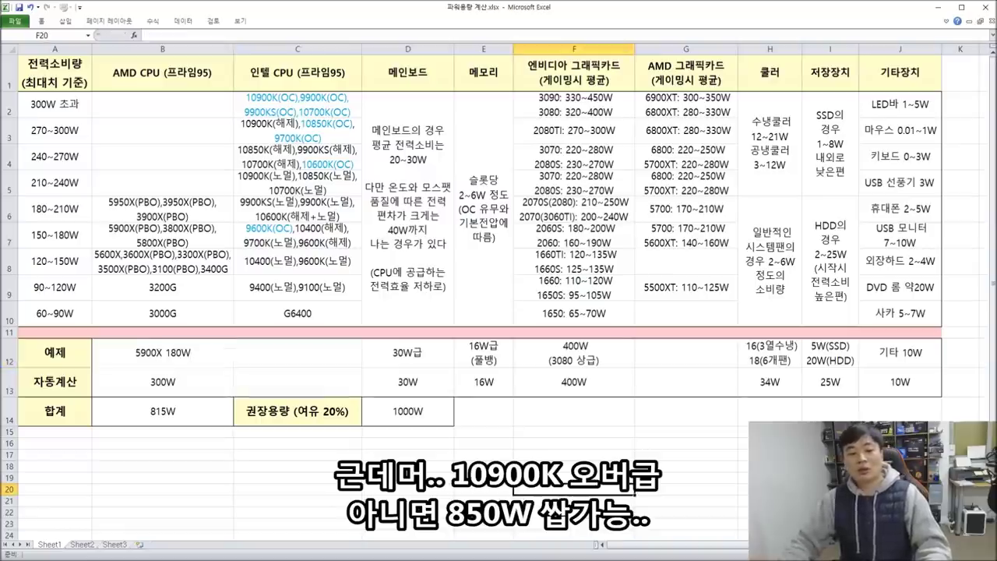
Step: Change the example row's motherboard entry to "20W"
double_click(436, 355)
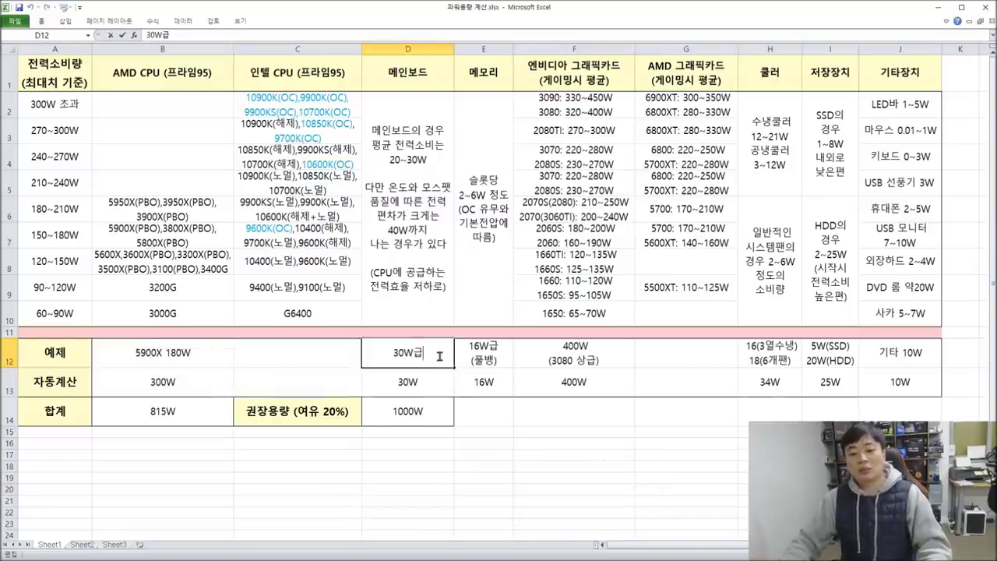
left_click_drag(437, 356, 299, 350)
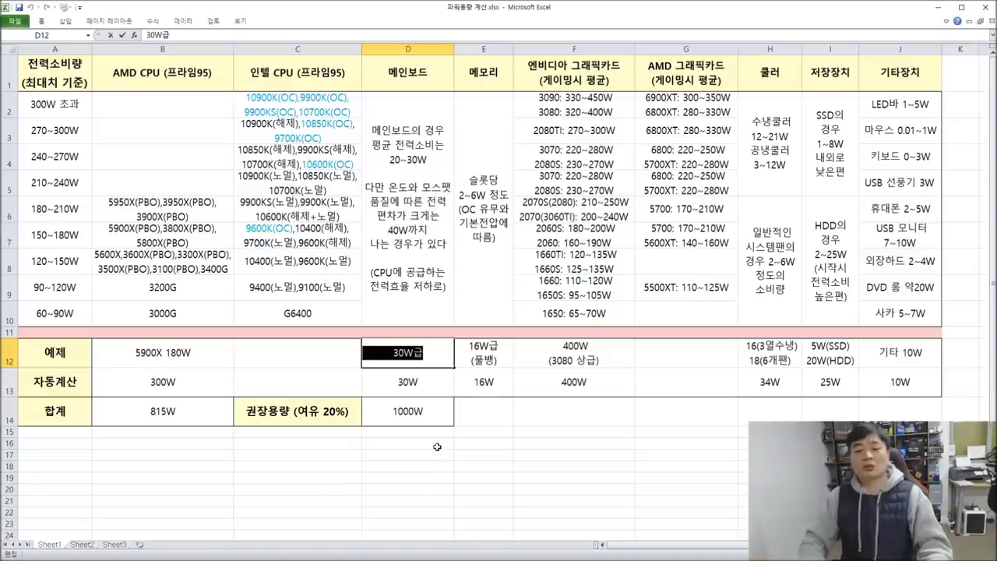
type("20")
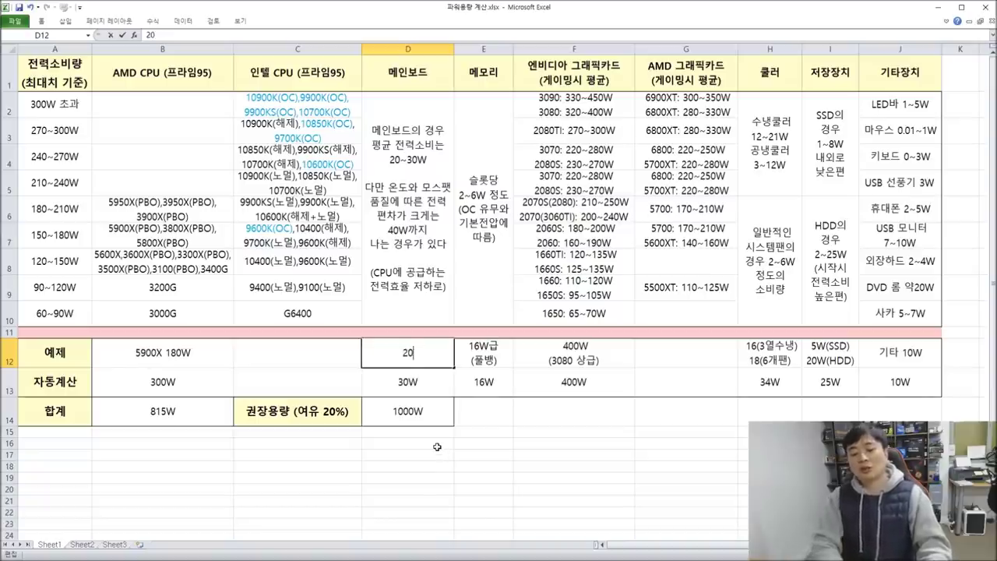
type("W")
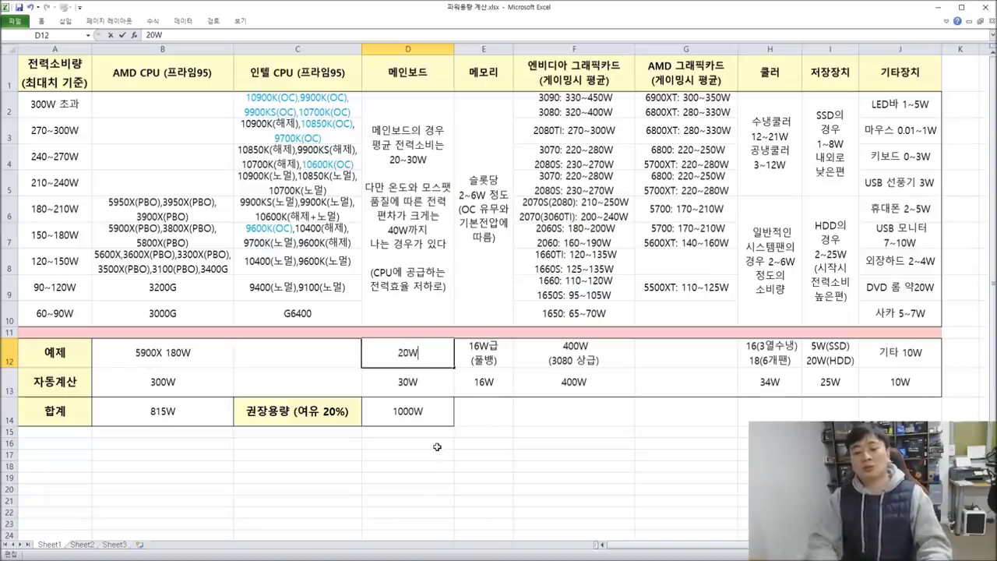
left_click(574, 489)
Step: Replace the example row's memory entry with "10W"
left_click(496, 360)
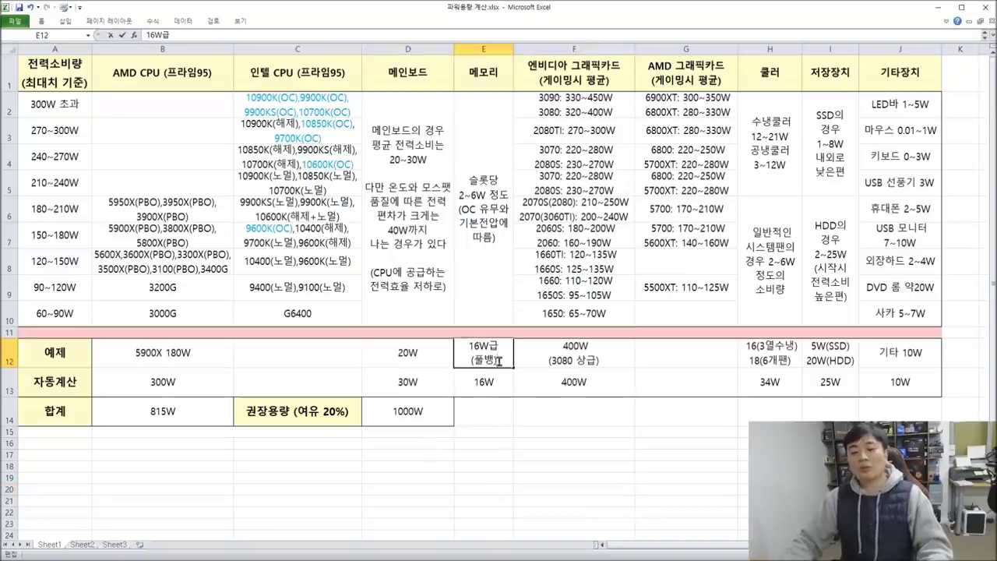
double_click(496, 360)
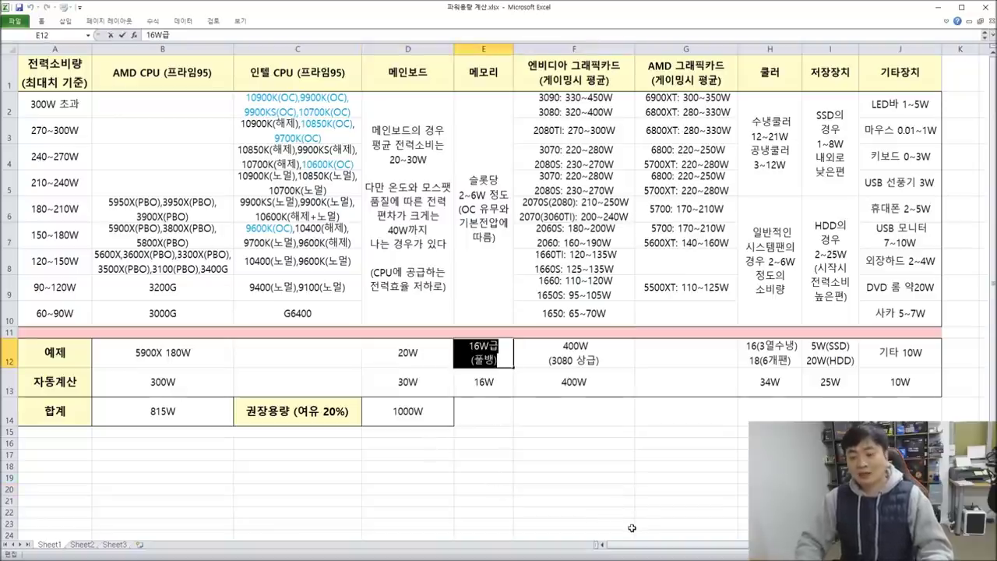
type("10W")
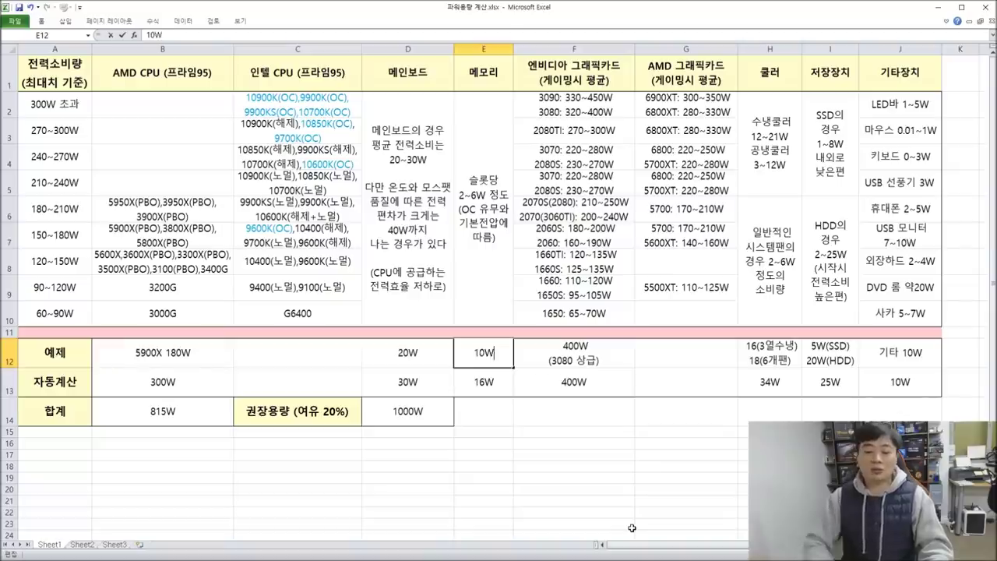
Step: Review the example row's graphics card, cooler, storage and other-devices entries against their auto-calculation values
double_click(574, 352)
left_click_drag(600, 360, 515, 344)
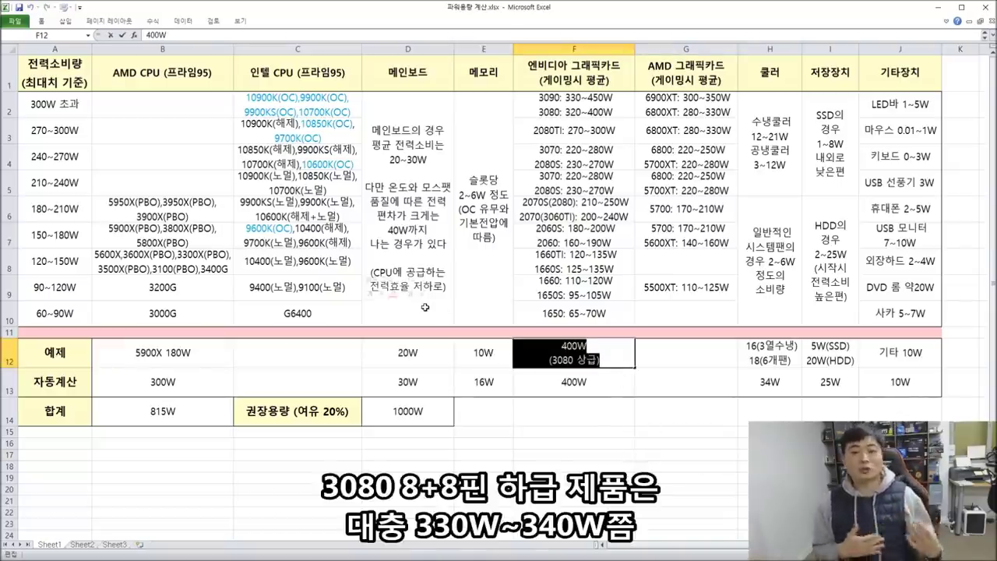
left_click(615, 400)
left_click(603, 355)
left_click(785, 352)
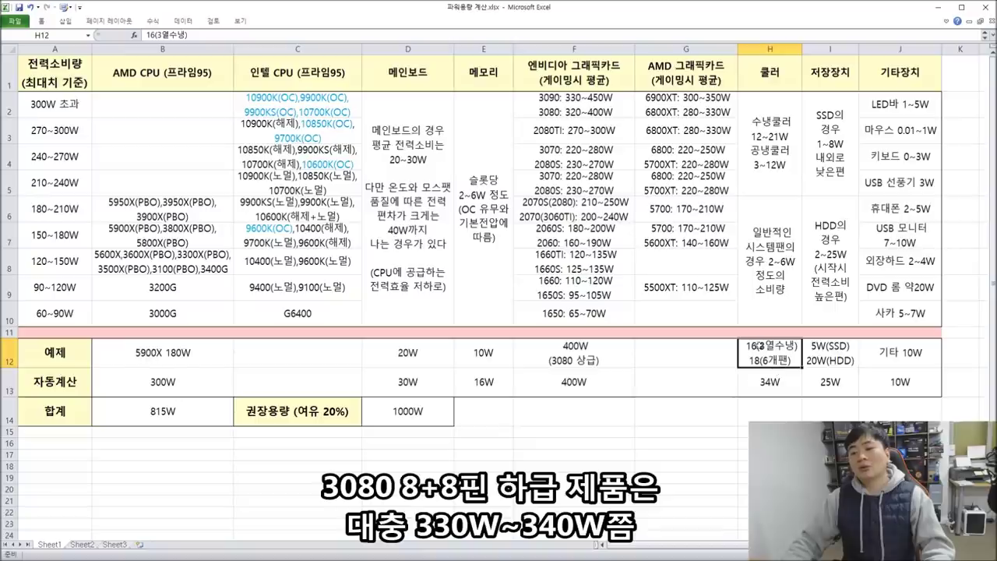
left_click(836, 354)
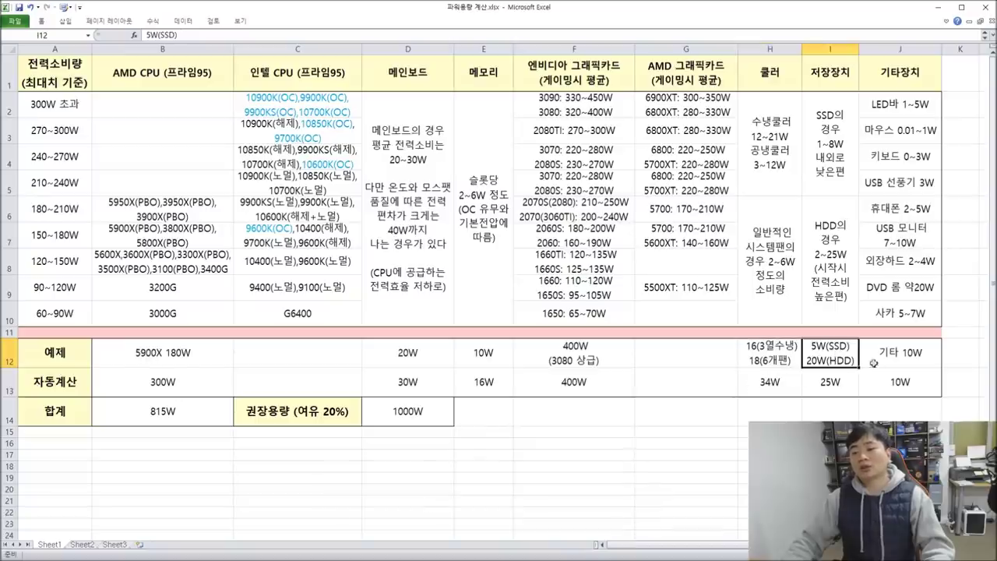
left_click(901, 350)
left_click(830, 381)
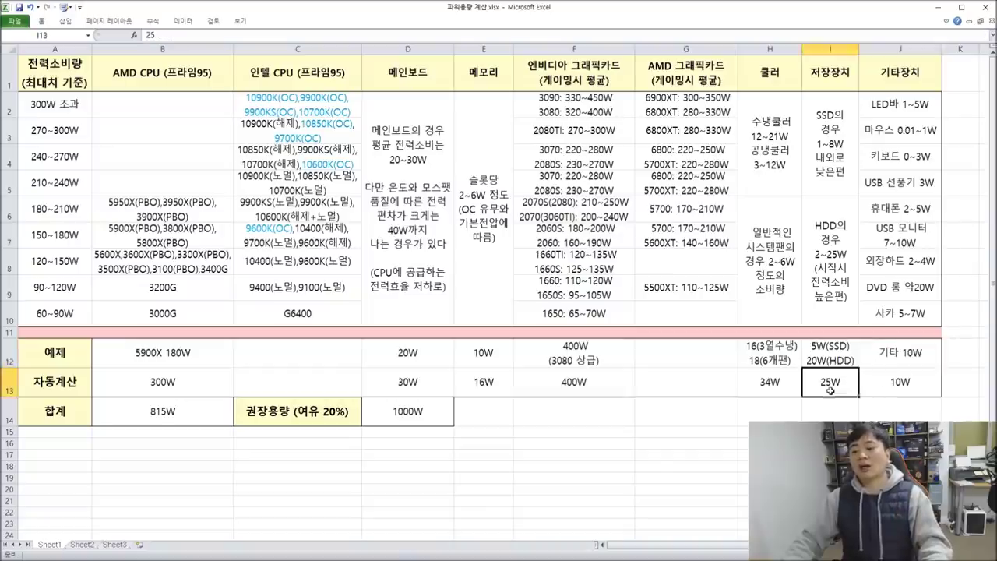
left_click_drag(902, 379, 776, 352)
left_click(576, 377)
Step: Set the memory value in the auto-calculation row to 10
left_click(489, 352)
double_click(497, 384)
double_click(499, 384)
type("10")
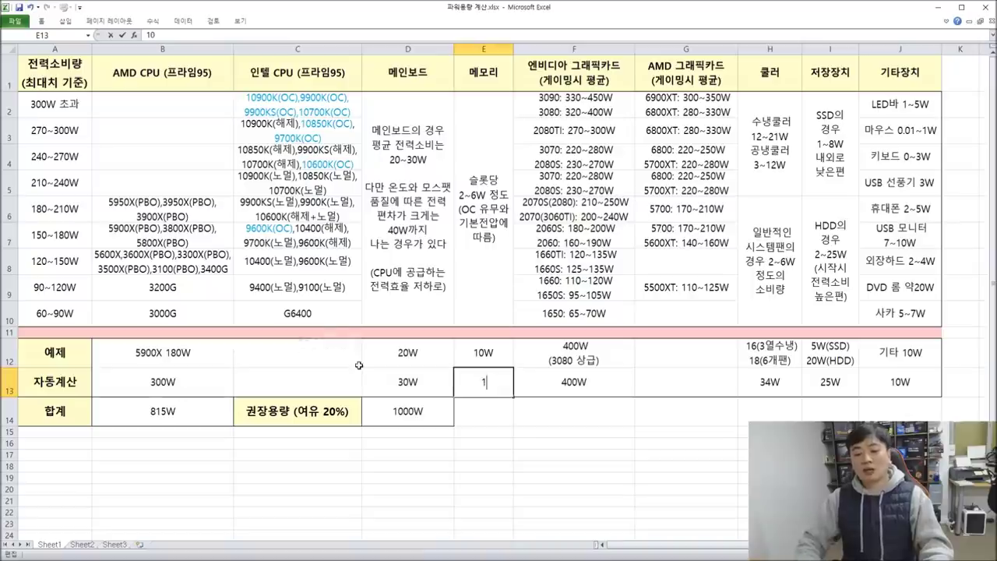
left_click(477, 492)
Step: Set the auto-calculation row's motherboard value to 20 and its CPU value to 180
double_click(436, 382)
double_click(411, 382)
type("20")
double_click(162, 382)
double_click(162, 381)
type("180")
left_click(148, 477)
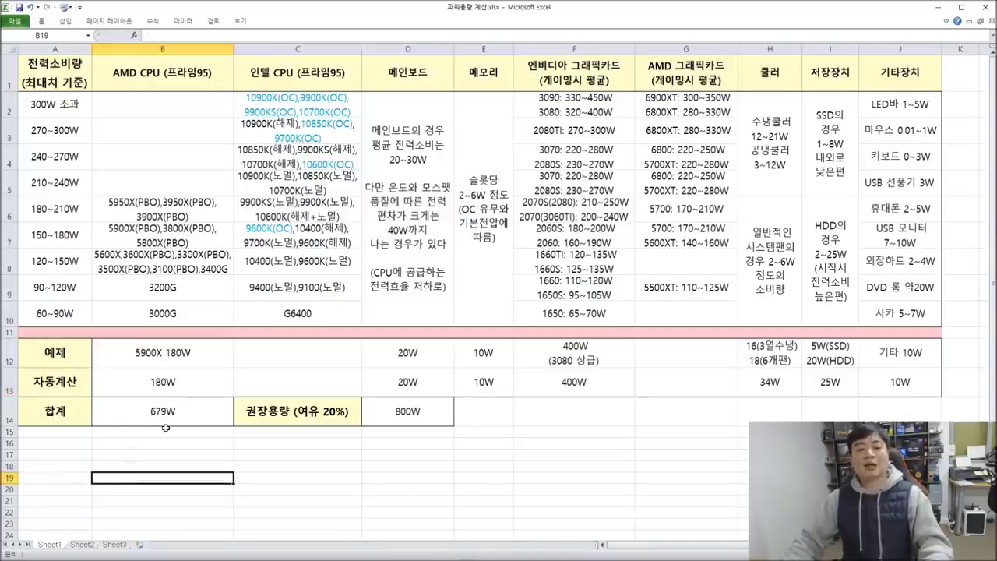
Step: Highlight the example and auto-calculation entries, and compare the total with the recommended capacity
left_click_drag(122, 348, 861, 379)
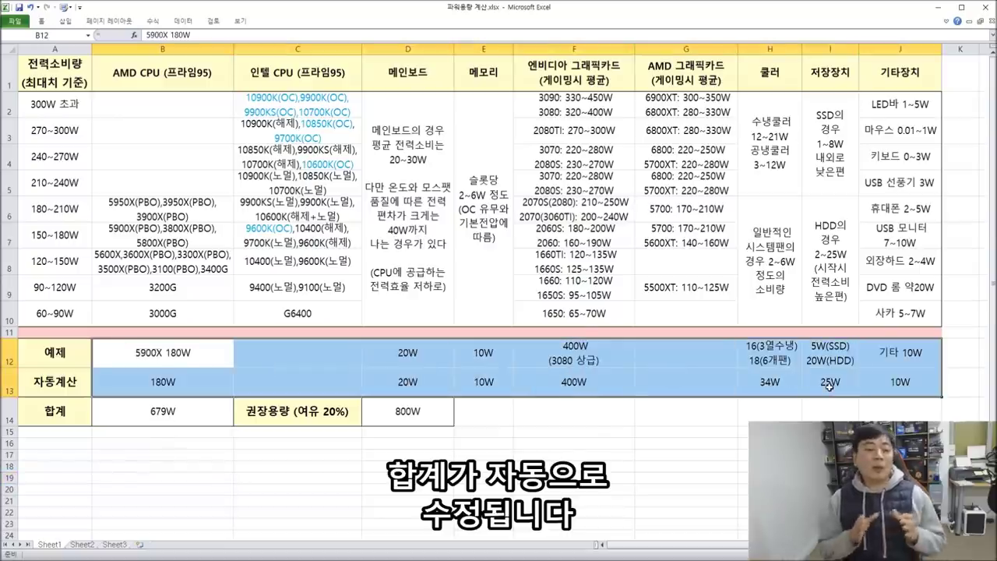
left_click(439, 414)
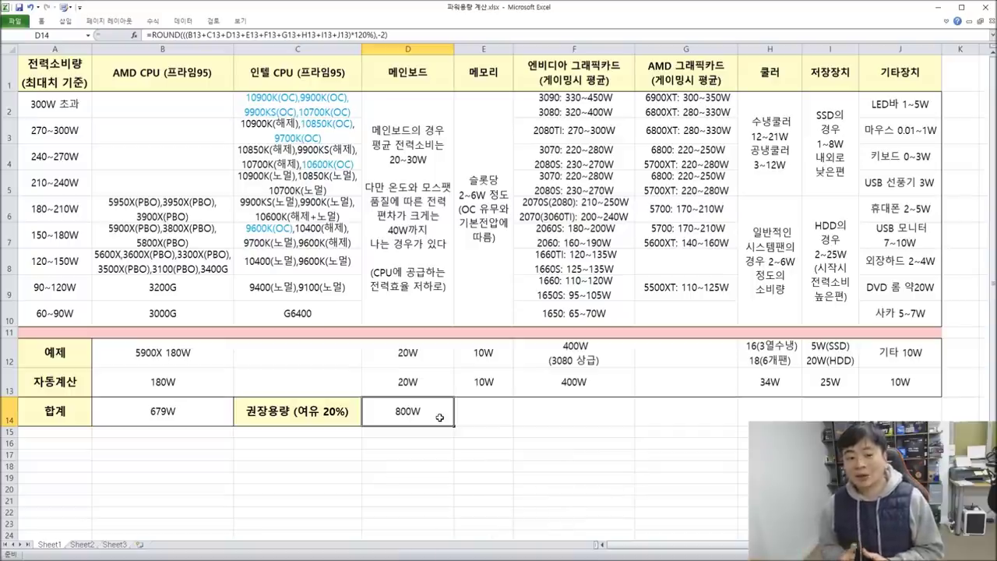
left_click(204, 401)
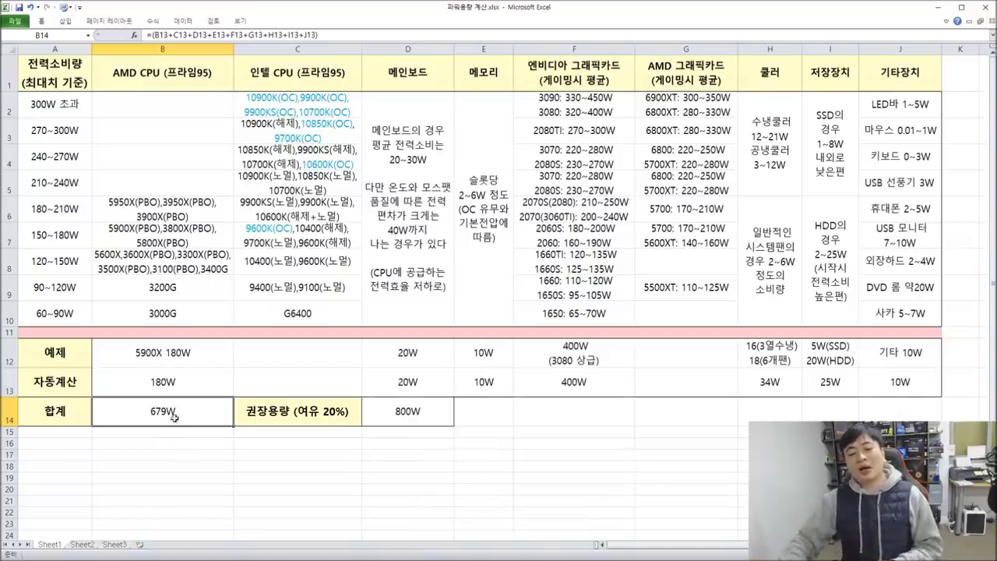
left_click(411, 421)
left_click(180, 413)
left_click(385, 424)
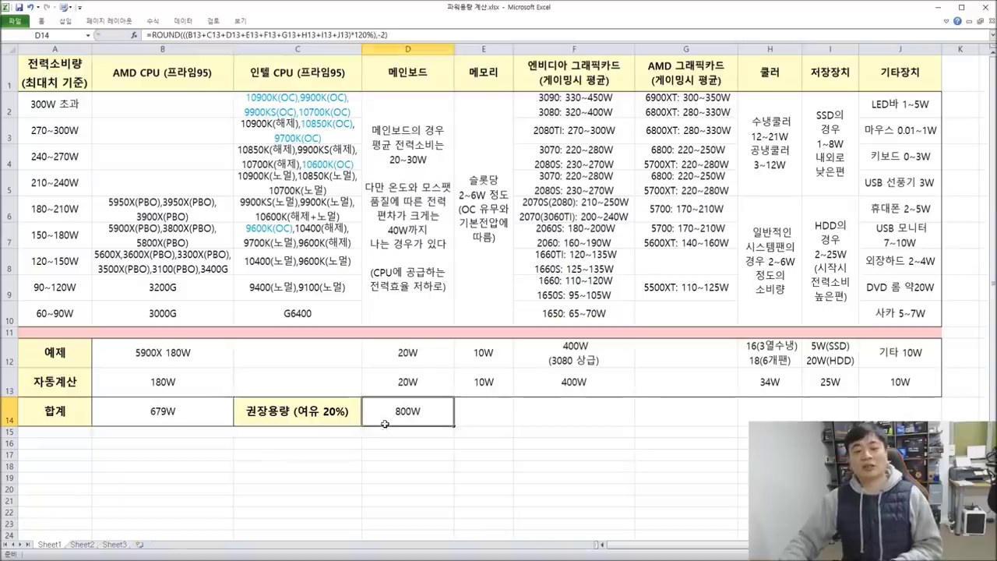
left_click(167, 386)
left_click(405, 383)
left_click(592, 476)
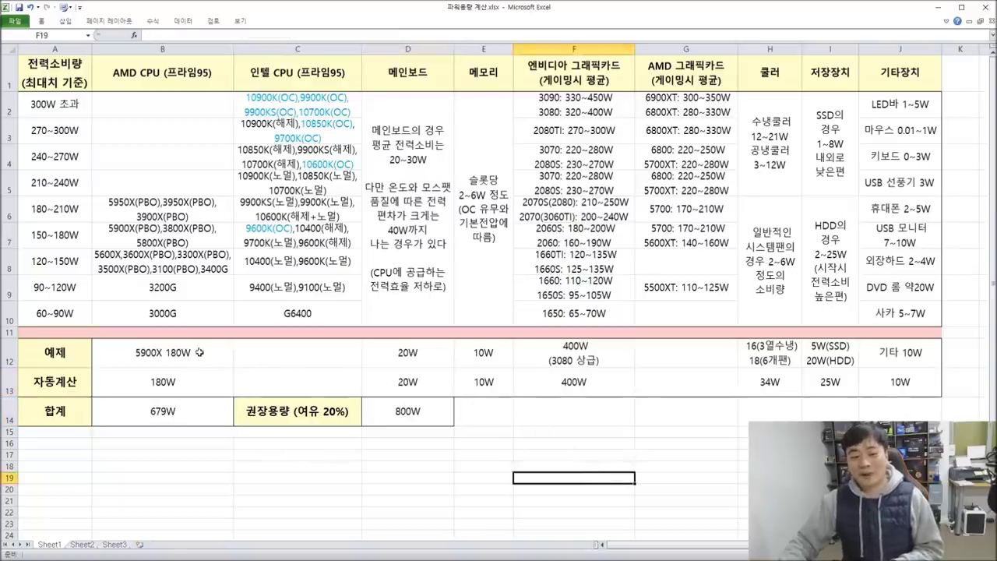
Step: Match the AMD CPU wattage ranges to the example row's CPU entry and look across that row
left_click_drag(193, 185, 166, 303)
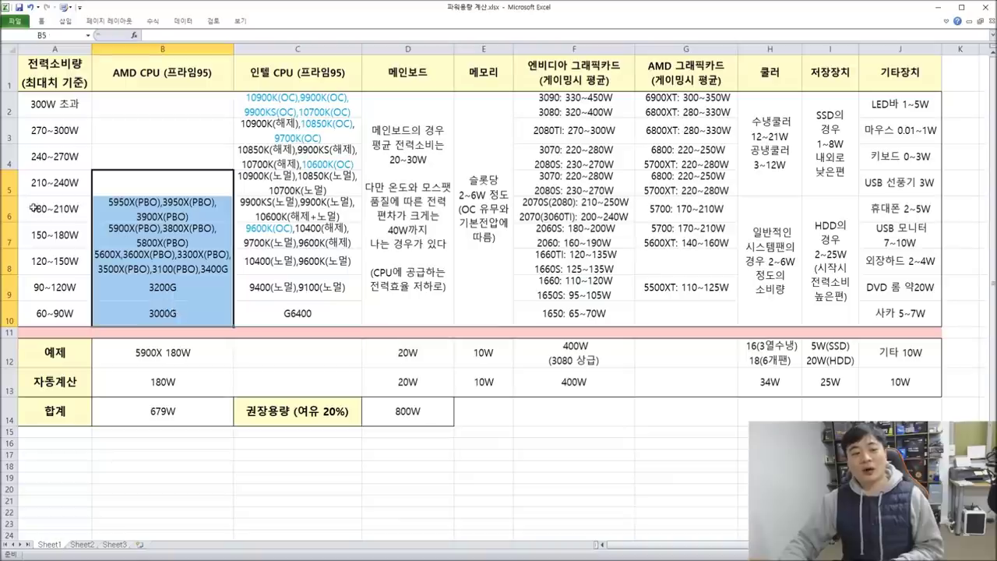
left_click_drag(33, 206, 185, 207)
left_click(180, 351)
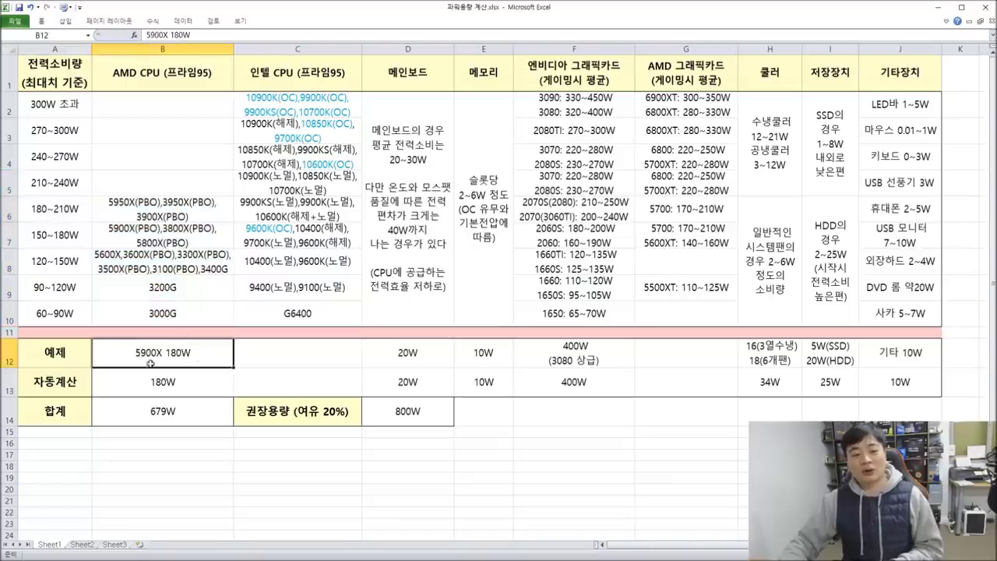
left_click(397, 352)
left_click_drag(66, 351, 919, 354)
double_click(194, 352)
double_click(200, 352)
Step: Review the auto-calculation row's CPU, motherboard, memory and graphics values, and highlight the whole row of numbers
left_click(192, 379)
left_click(436, 385)
left_click(497, 383)
left_click(580, 387)
left_click_drag(115, 383, 930, 379)
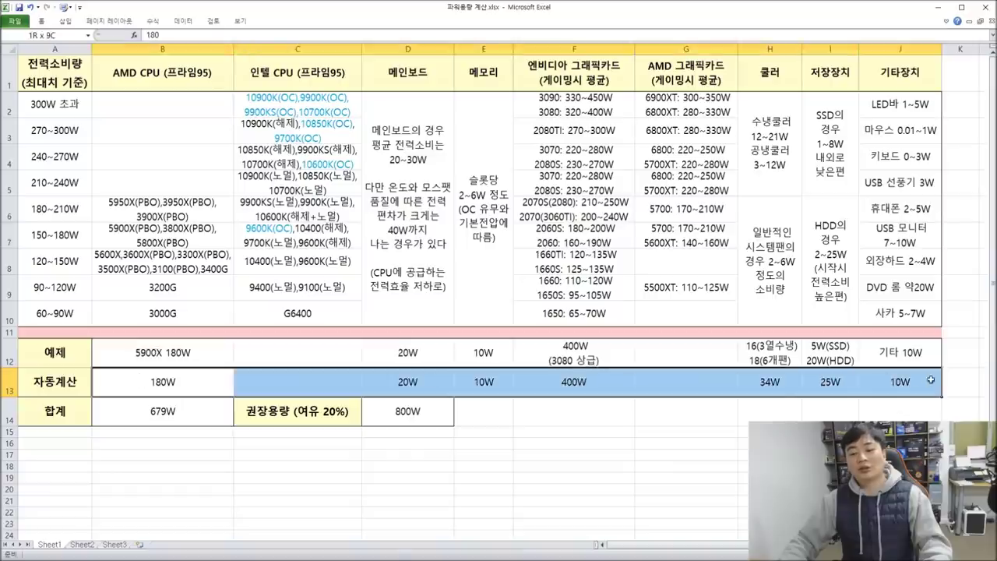
Step: Inspect the total and the recommended capacity with its rounding formula, finishing on the total cell
left_click(211, 401)
left_click(316, 413)
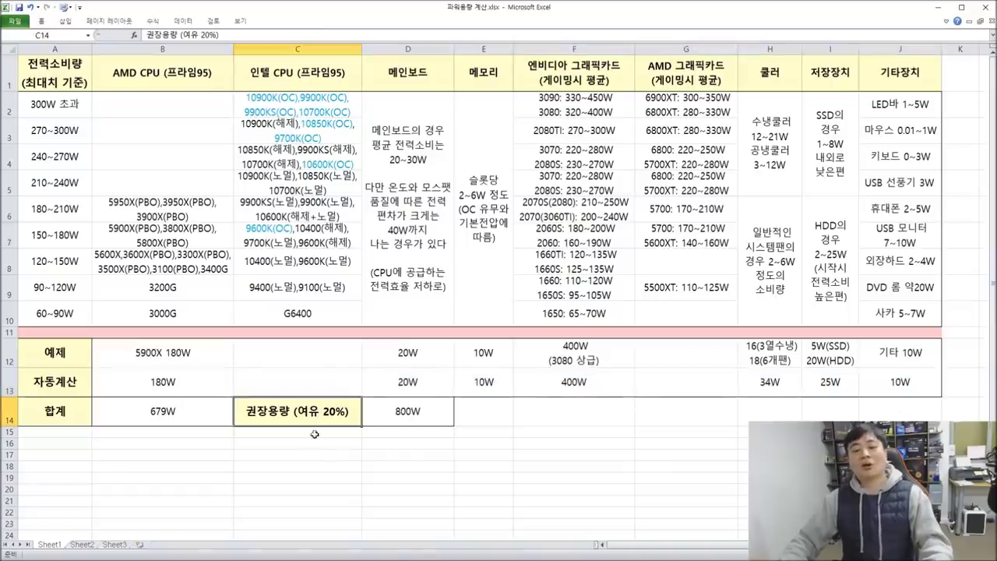
left_click(418, 416)
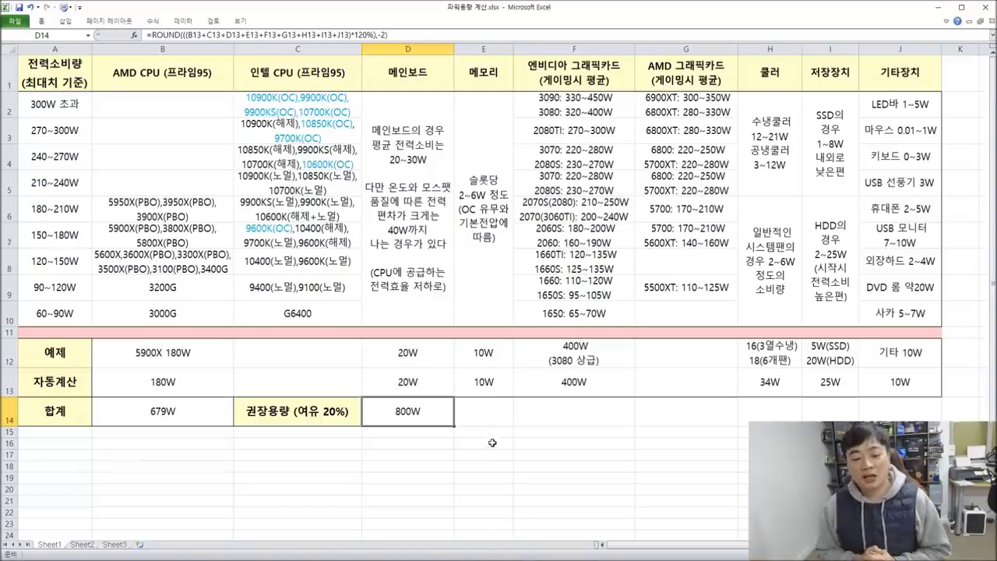
left_click(144, 405)
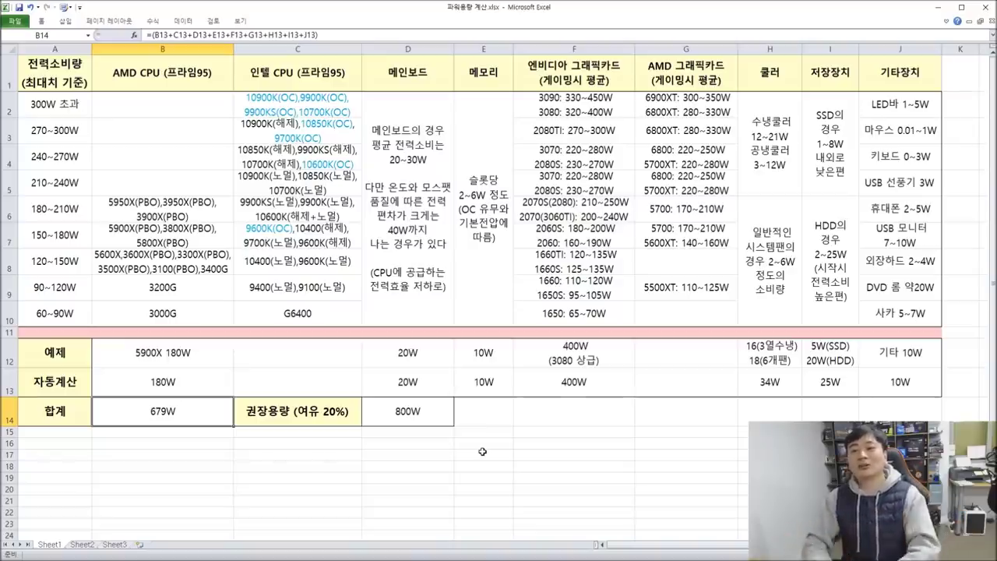
Step: Highlight the Nvidia and AMD graphics card wattage lists to compare their gaming averages
left_click(567, 204)
left_click_drag(600, 108, 598, 305)
left_click_drag(700, 100, 689, 304)
left_click_drag(599, 95, 603, 315)
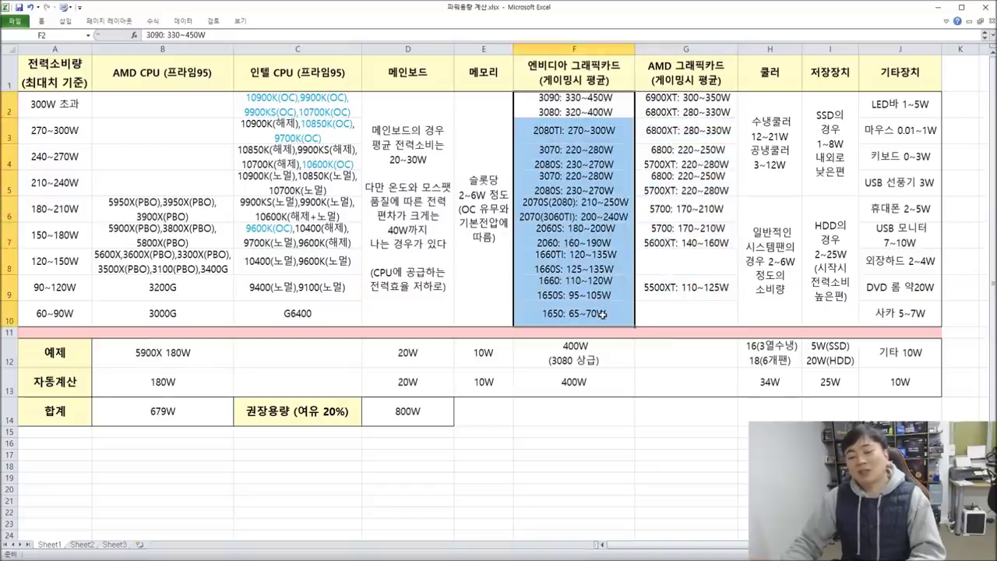